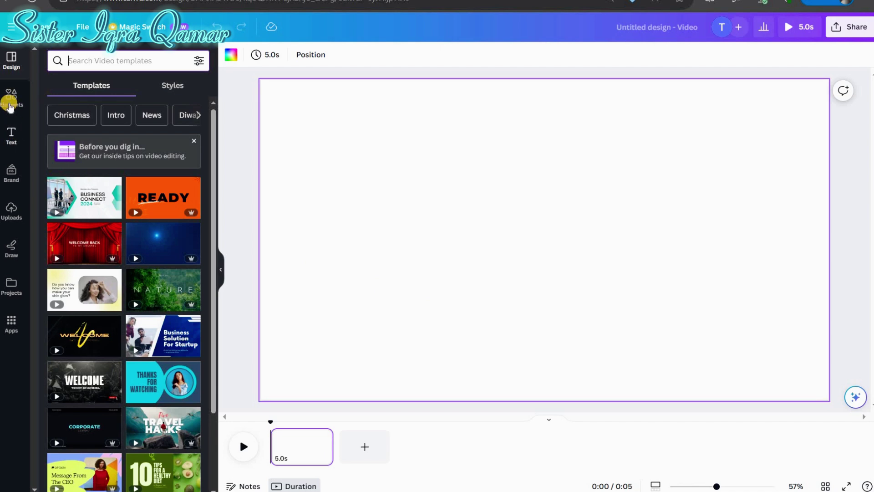
# Search the elements for "apple", add the red apple graphic to the page and scale it down
pyautogui.click(10, 103)
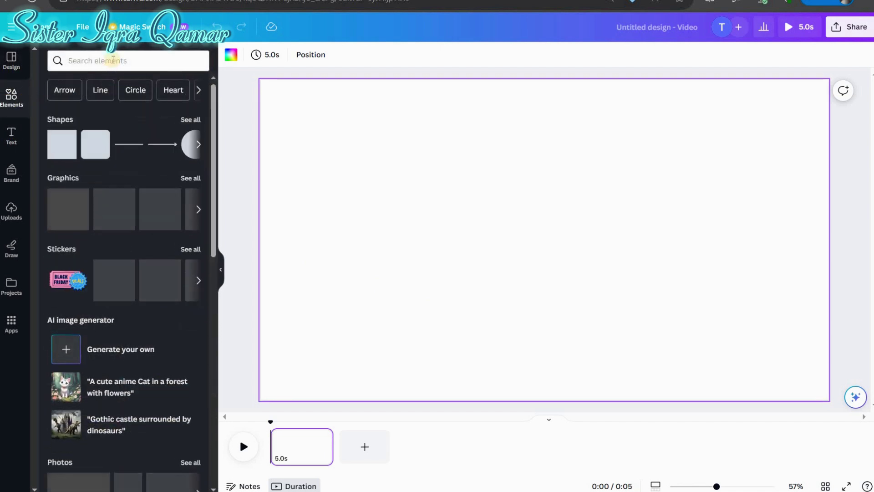
pyautogui.click(113, 60)
pyautogui.write('a')
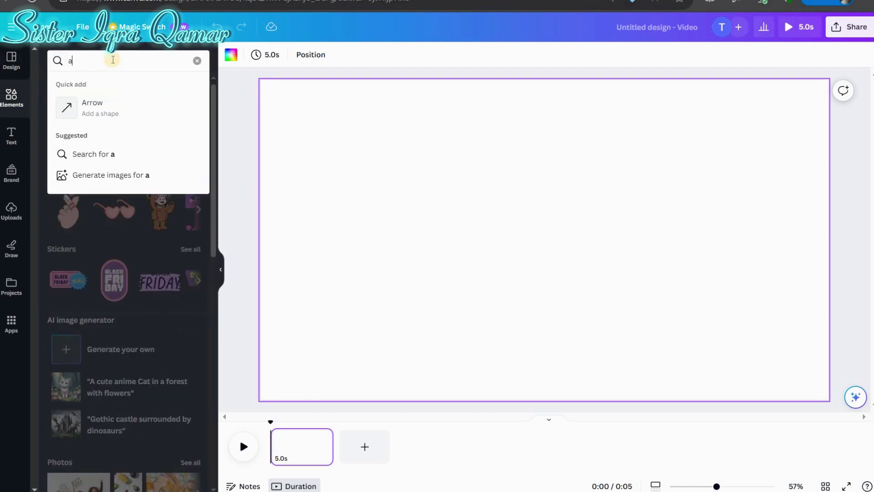
pyautogui.write('pple')
pyautogui.press('Return')
pyautogui.click(69, 175)
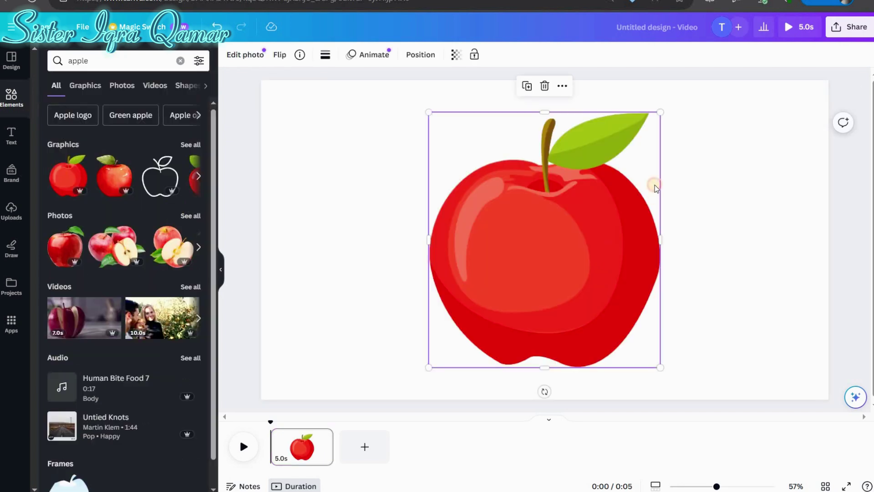
pyautogui.moveTo(661, 113); pyautogui.dragTo(640, 132)
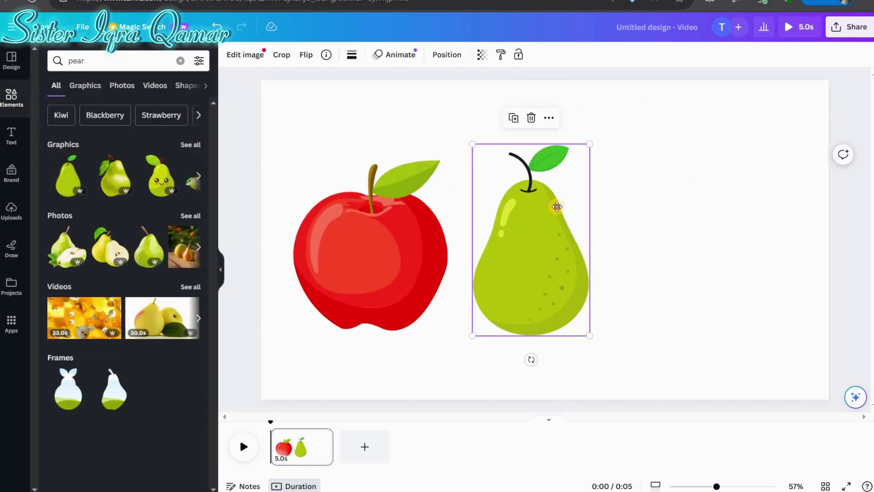
# Adjust the pear's size, add an orange graphic found by searching "orange", and arrange the three fruits in a row
pyautogui.moveTo(600, 147); pyautogui.dragTo(597, 147)
pyautogui.doubleClick(76, 61)
pyautogui.write('oran')
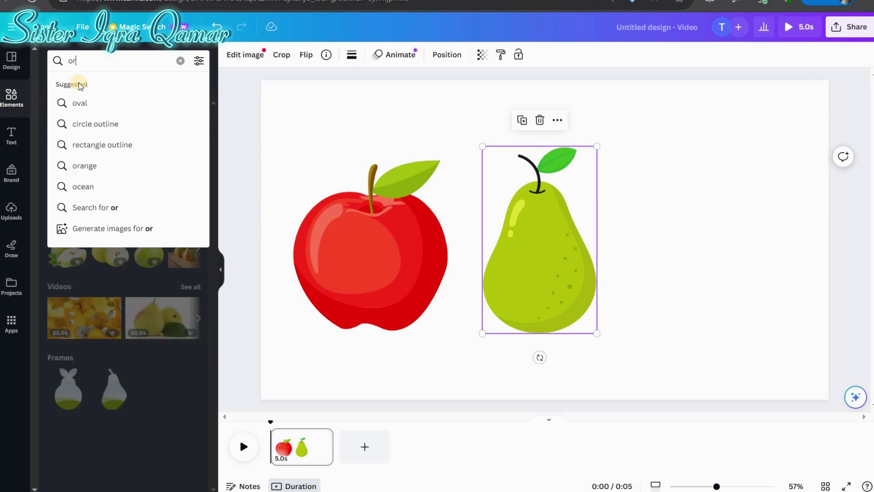
pyautogui.click(97, 108)
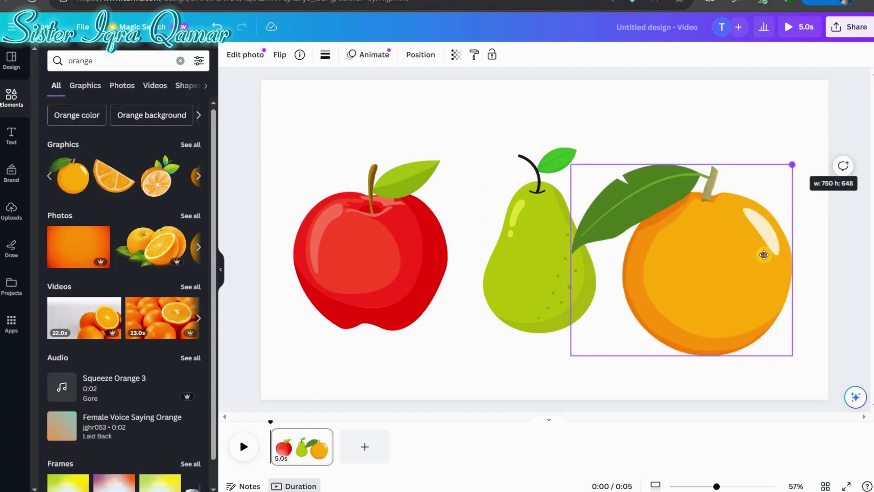
pyautogui.moveTo(763, 254); pyautogui.dragTo(783, 253)
pyautogui.moveTo(820, 163); pyautogui.dragTo(822, 152)
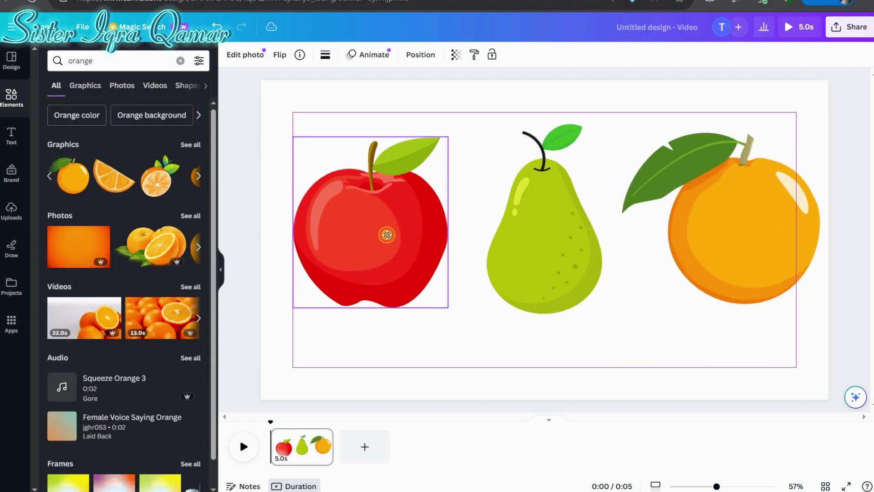
pyautogui.moveTo(387, 232); pyautogui.dragTo(445, 130)
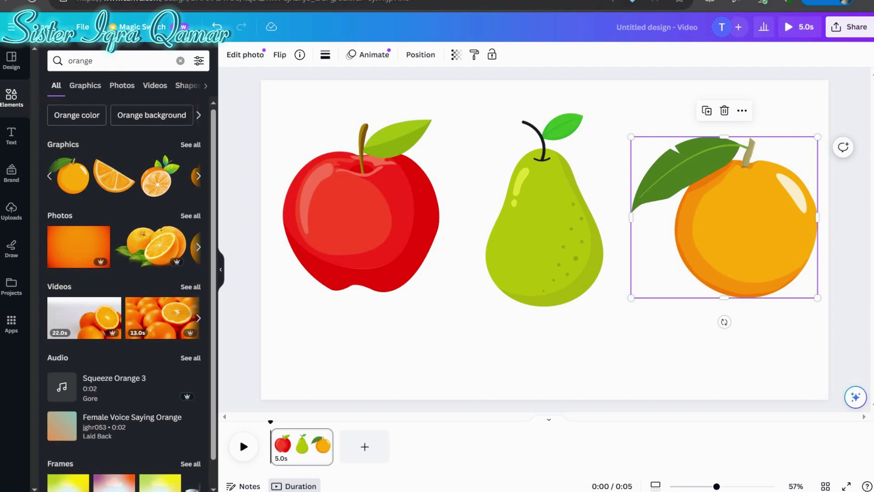
# Search the elements for "cartoon legs", add a pair of black legs with white shoes and place it under the apple
pyautogui.click(116, 61)
pyautogui.press('BackSpace')
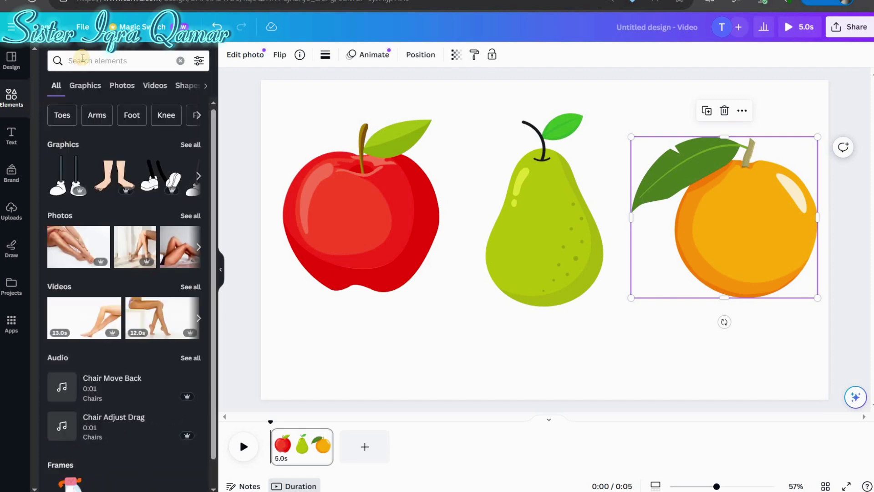
pyautogui.click(82, 59)
pyautogui.write('cartoo')
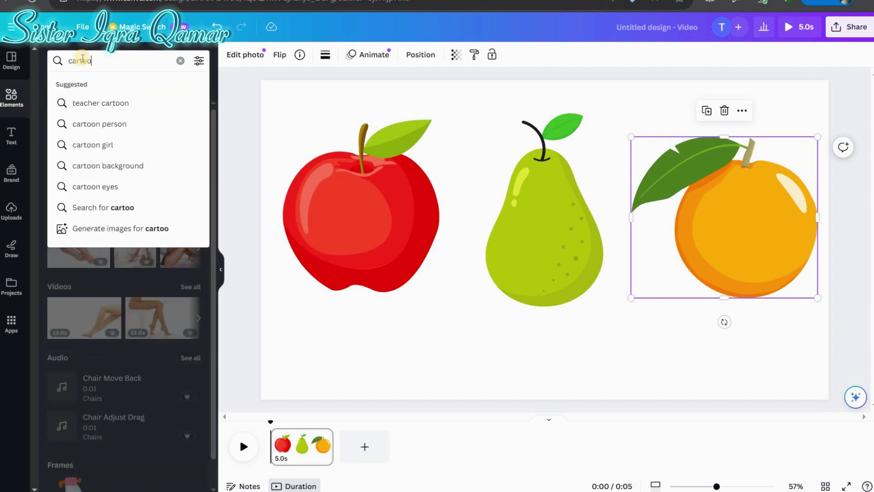
pyautogui.write('n legs')
pyautogui.press('Return')
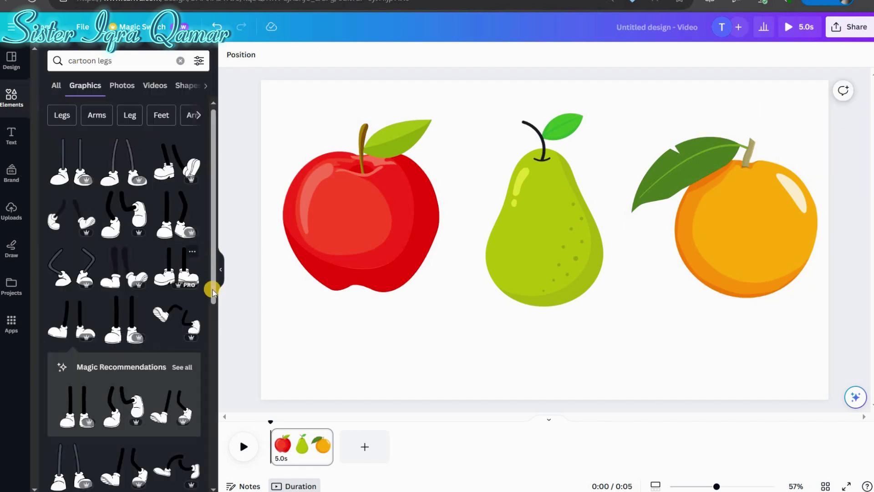
pyautogui.click(69, 323)
pyautogui.moveTo(564, 231); pyautogui.dragTo(367, 300)
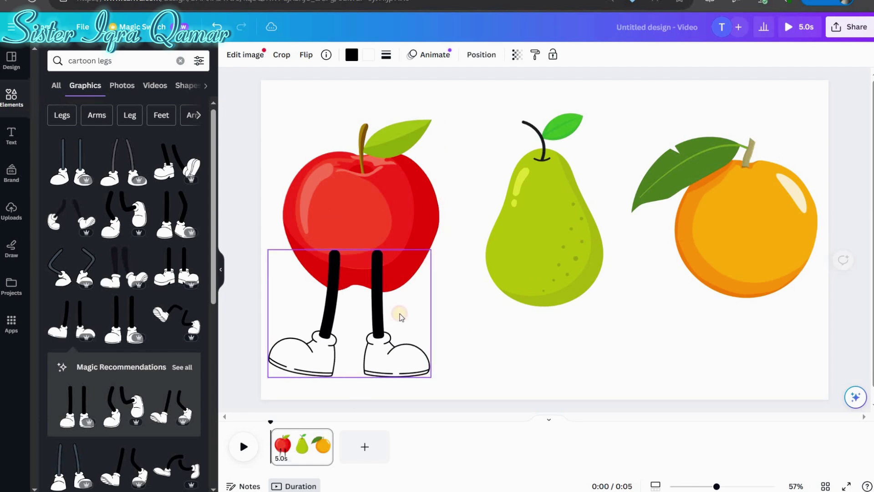
# Send the legs behind the apple in the layer order
pyautogui.click(413, 298)
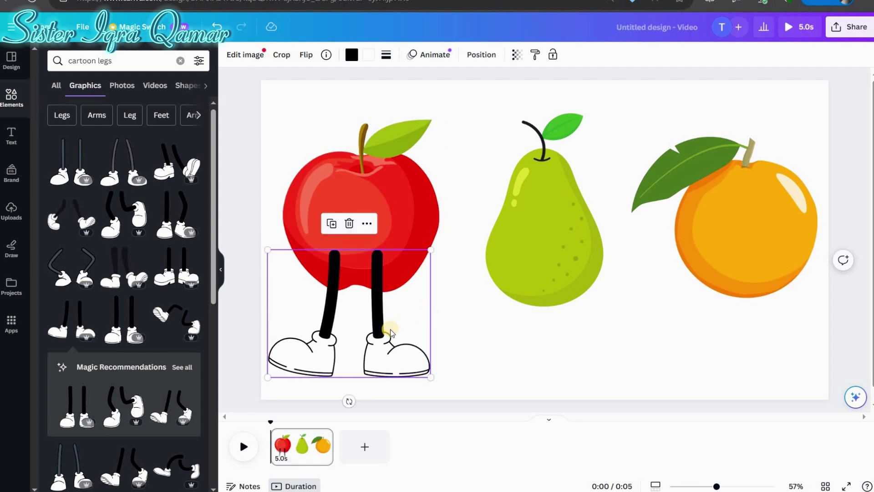
pyautogui.rightClick(390, 332)
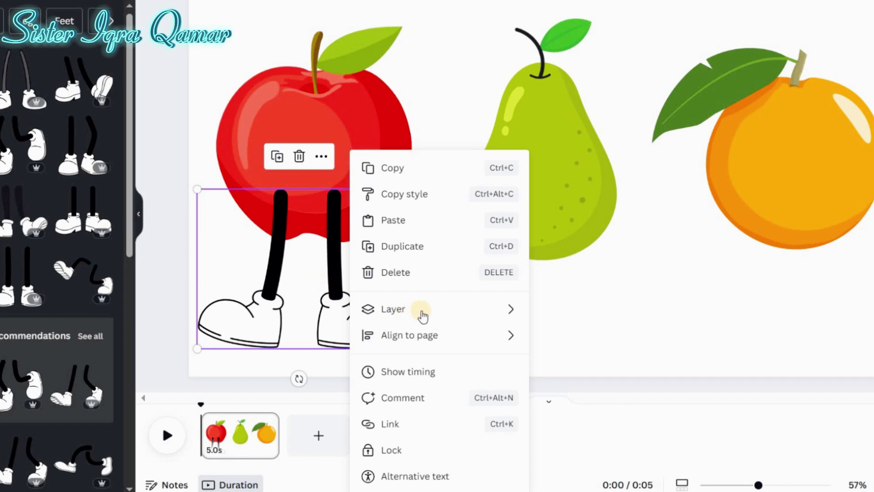
pyautogui.moveTo(423, 314)
pyautogui.click(638, 364)
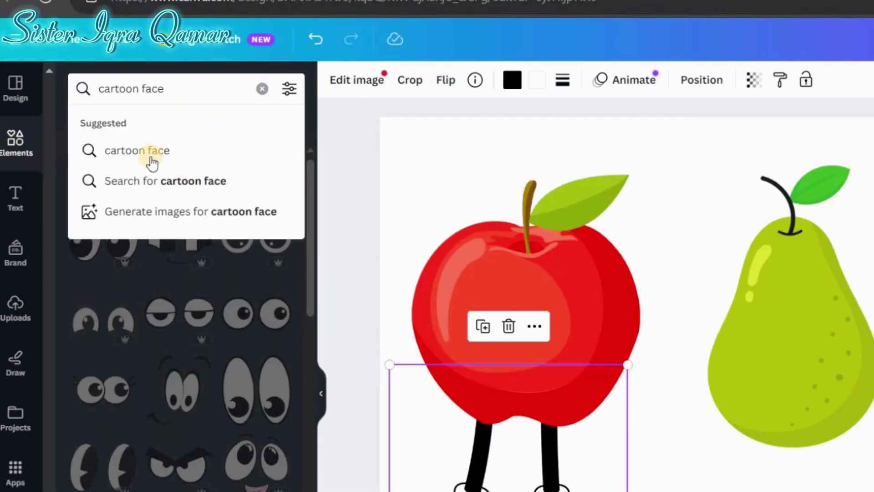
# Find "cartoon face" graphics, add the smiling face with round eyes, and fit it onto the front of the apple
pyautogui.click(152, 163)
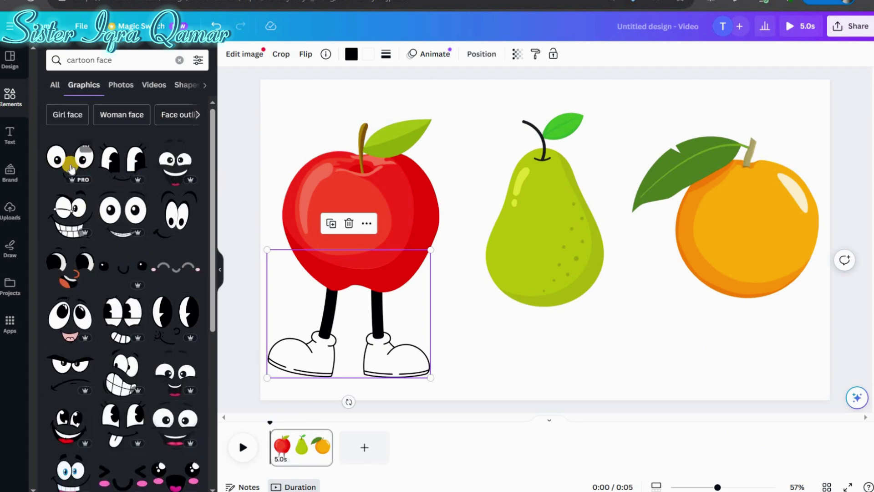
pyautogui.click(72, 168)
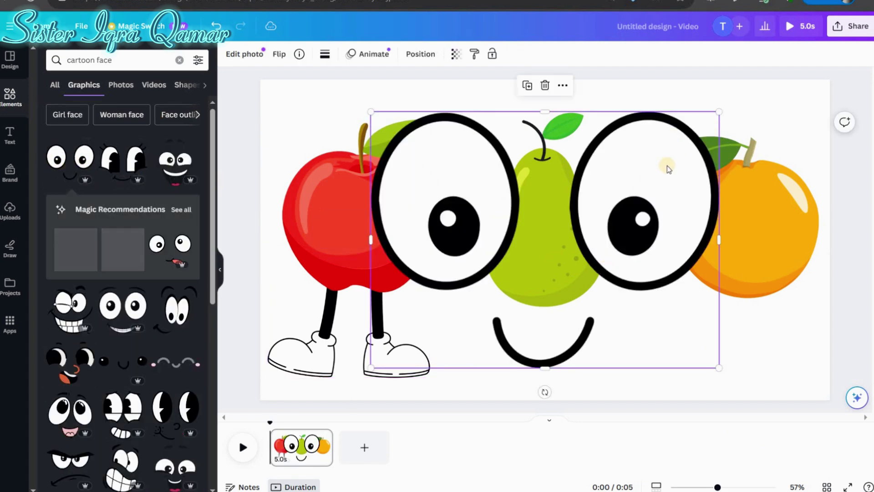
pyautogui.moveTo(584, 196); pyautogui.dragTo(437, 250)
pyautogui.moveTo(392, 291); pyautogui.dragTo(354, 223)
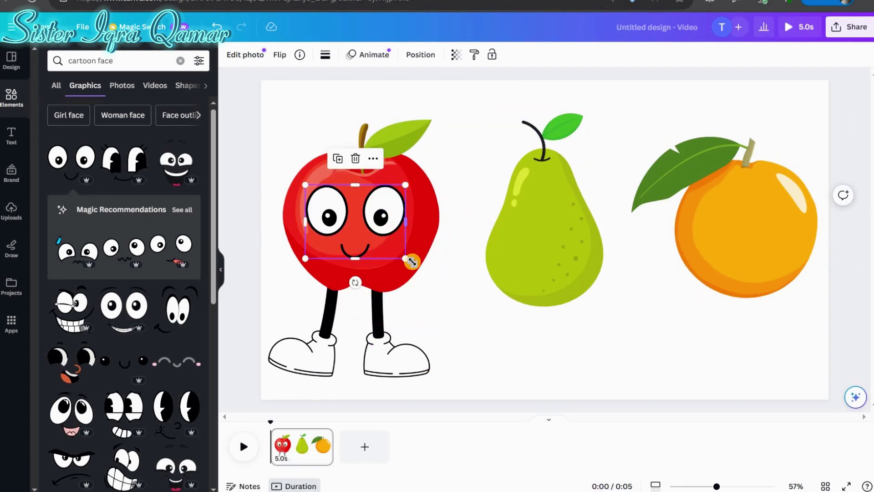
pyautogui.moveTo(421, 269); pyautogui.dragTo(416, 265)
# Search the elements for "cartoon hands", add the hanging arm with a white glove and place it at the apple's right side
pyautogui.click(127, 60)
pyautogui.press('BackSpace')
pyautogui.press('BackSpace')
pyautogui.press('BackSpace')
pyautogui.press('BackSpace')
pyautogui.press('BackSpace')
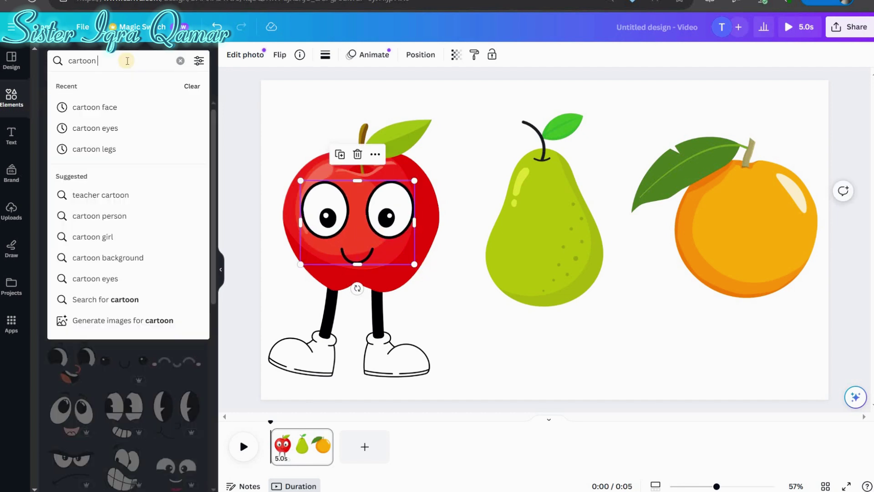
pyautogui.write('hands')
pyautogui.press('Return')
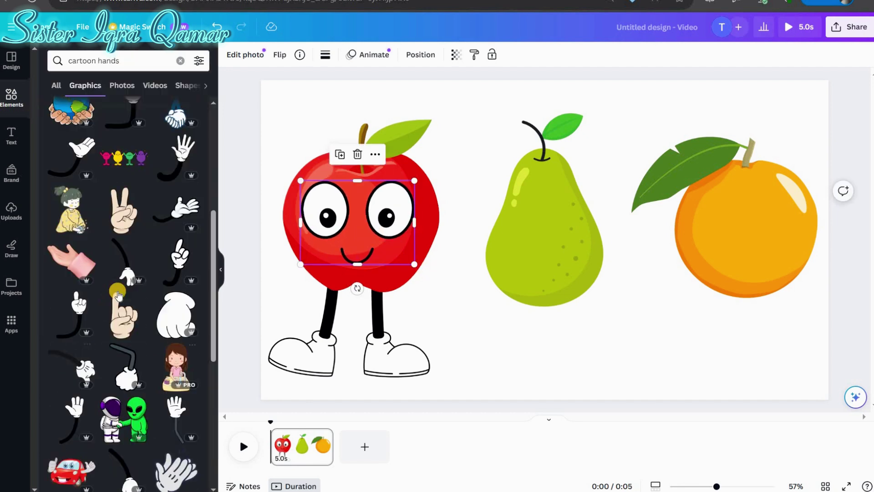
pyautogui.click(126, 269)
pyautogui.moveTo(547, 273); pyautogui.dragTo(469, 336)
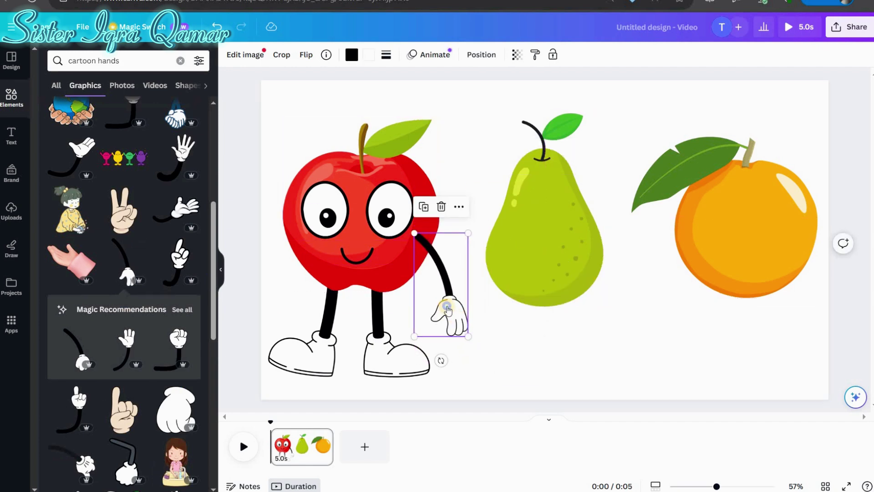
# Send the arm backward behind the apple and move it up slightly
pyautogui.rightClick(448, 310)
pyautogui.moveTo(537, 348)
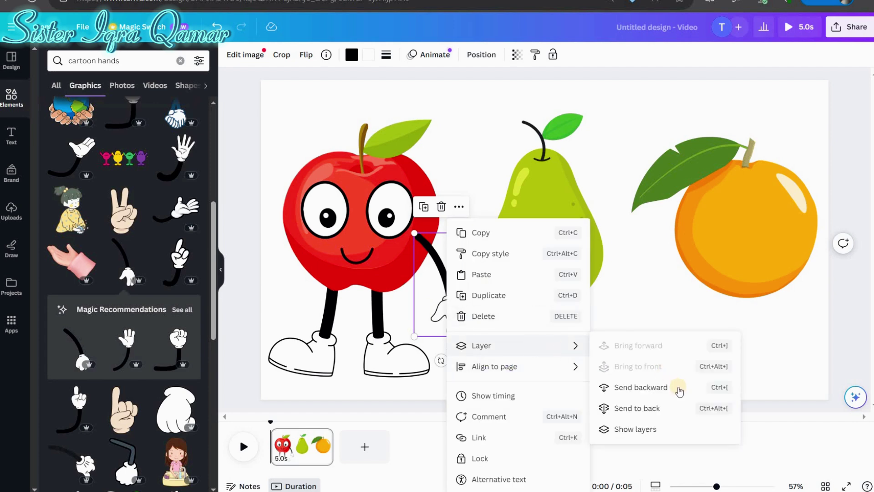
pyautogui.click(602, 388)
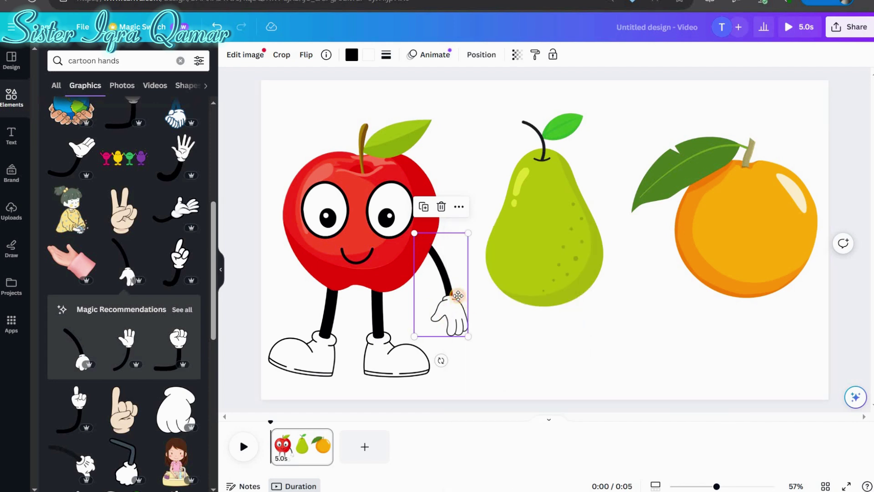
pyautogui.moveTo(458, 295); pyautogui.dragTo(458, 285)
pyautogui.click(478, 343)
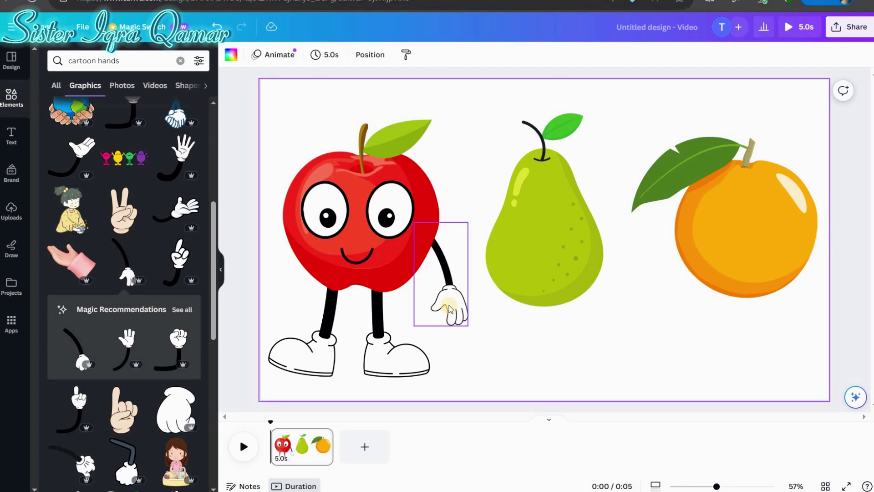
# Copy and paste the arm, place the copy at the apple's left side and flip it horizontally
pyautogui.rightClick(448, 303)
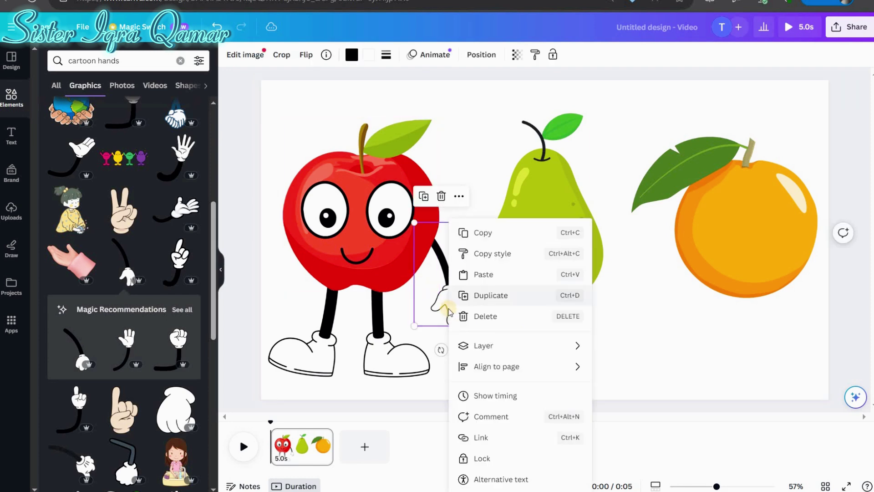
pyautogui.click(484, 233)
pyautogui.hotkey('ctrl', 'v')
pyautogui.moveTo(455, 305); pyautogui.dragTo(319, 312)
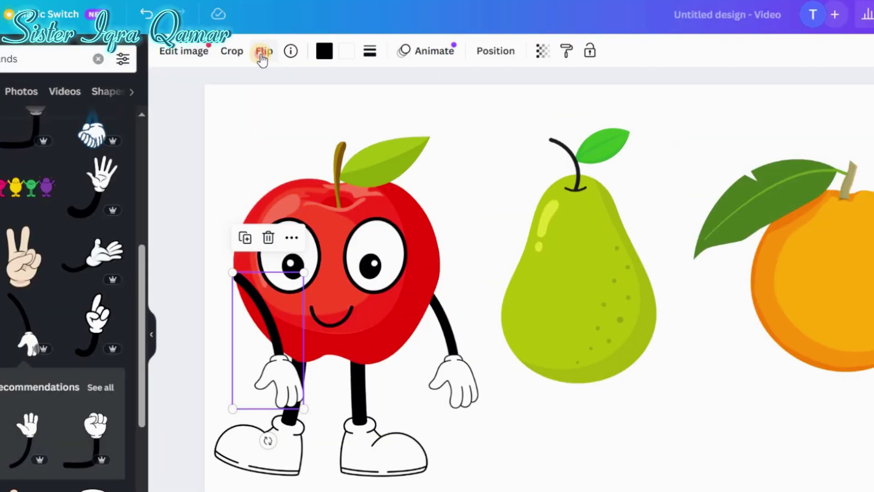
pyautogui.click(306, 55)
pyautogui.click(325, 88)
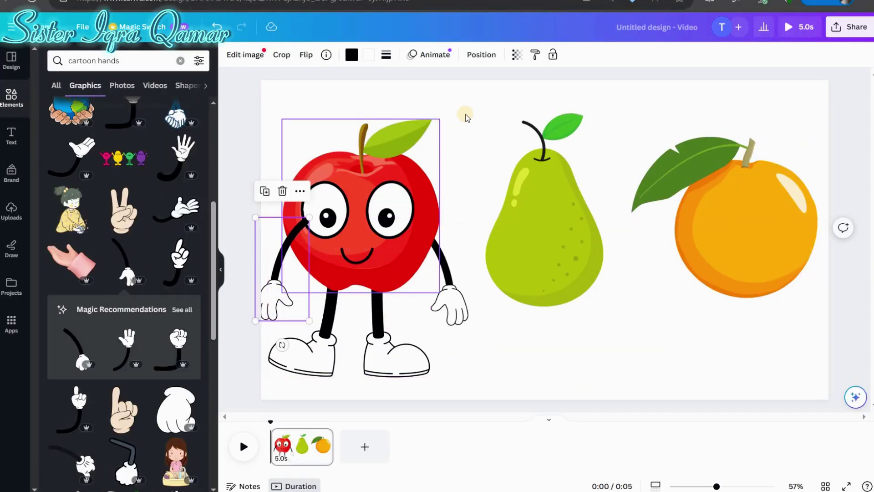
# Scale the artwork down slightly and send the apple's left arm to the back
pyautogui.click(466, 118)
pyautogui.moveTo(285, 382); pyautogui.dragTo(469, 114)
pyautogui.rightClick(282, 221)
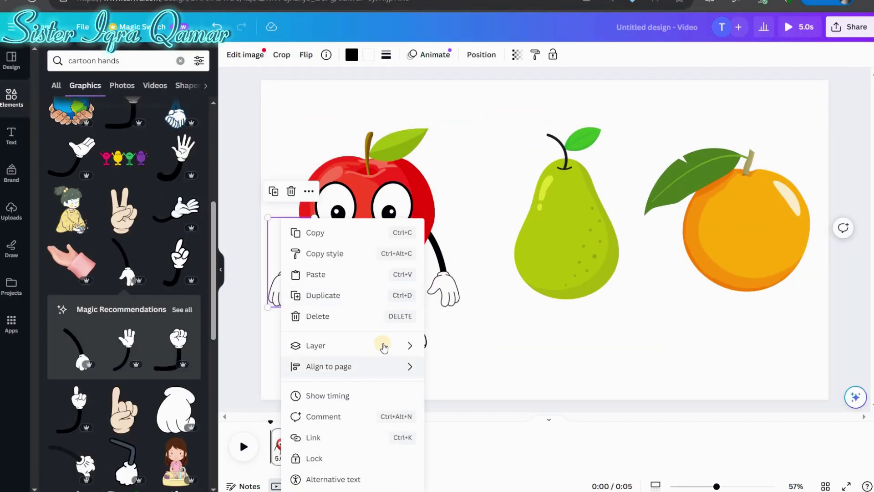
pyautogui.moveTo(386, 346)
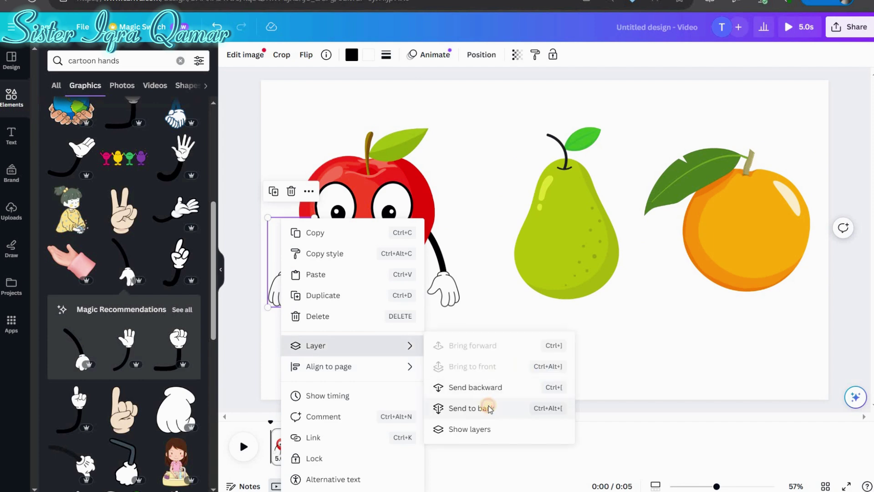
pyautogui.click(489, 408)
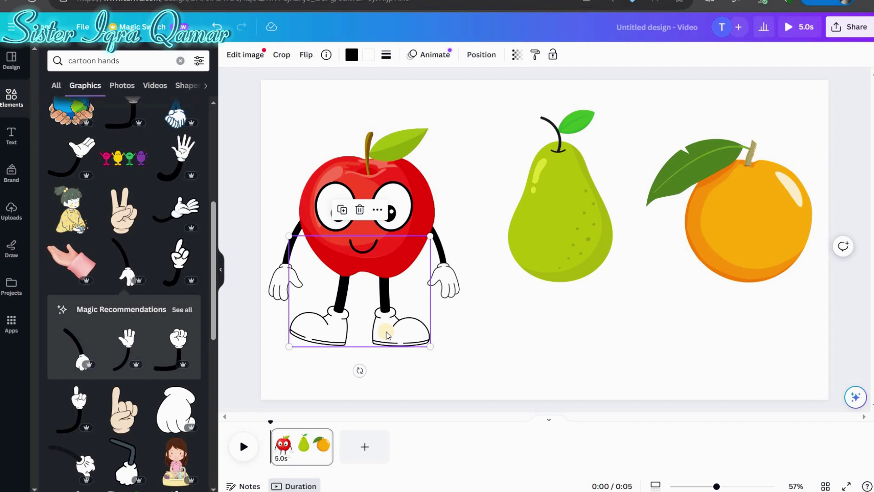
# Nudge the legs graphic down, crop it freeform to the right leg only, and shift that leg slightly right
pyautogui.moveTo(386, 340); pyautogui.dragTo(392, 342)
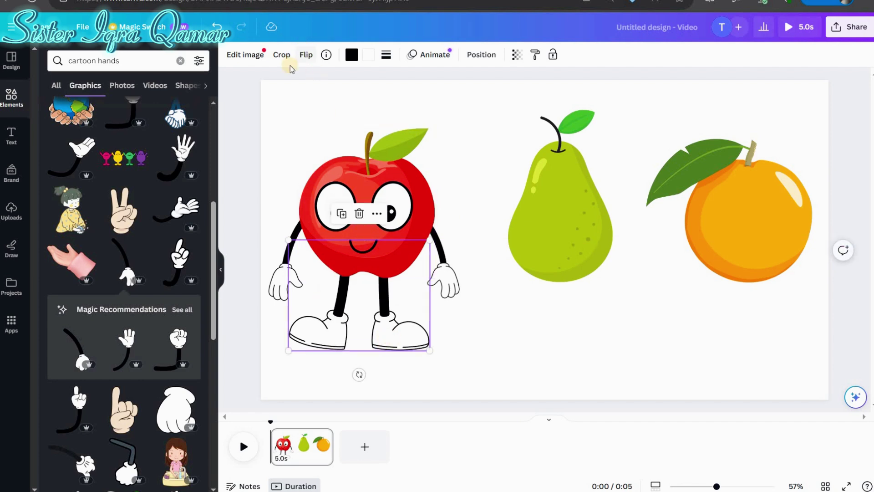
pyautogui.click(306, 55)
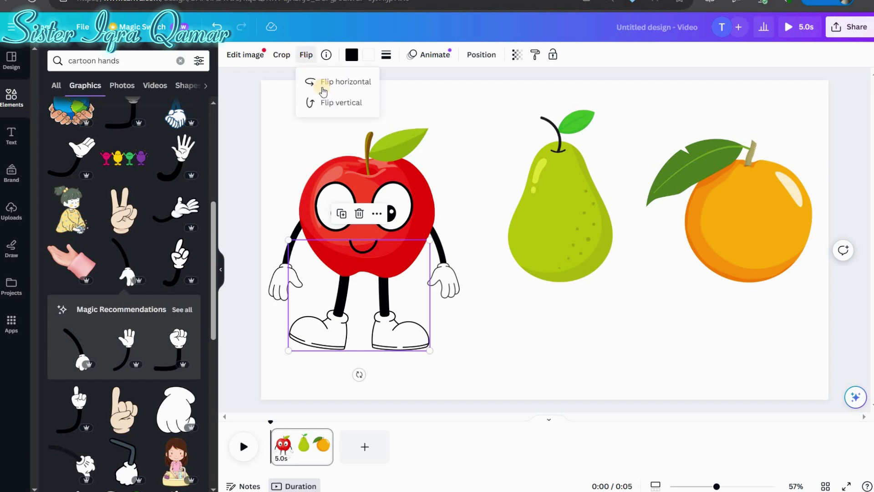
pyautogui.click(371, 243)
pyautogui.click(391, 333)
pyautogui.click(282, 55)
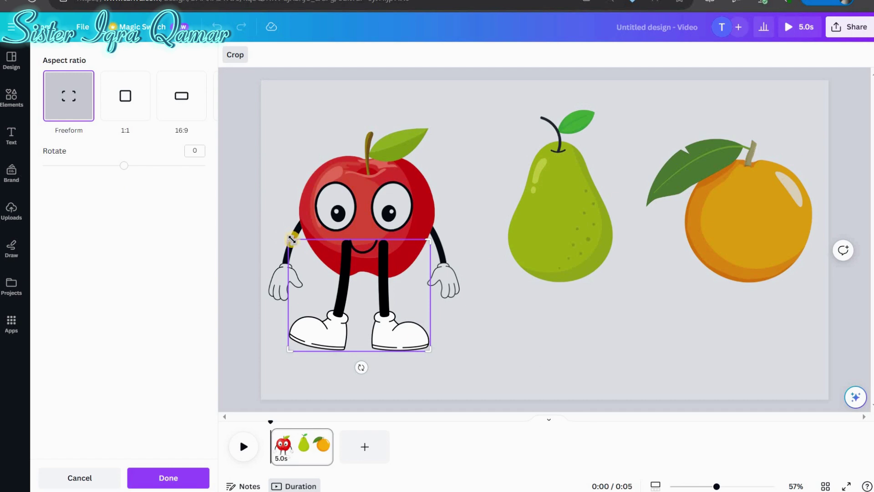
pyautogui.moveTo(291, 239); pyautogui.dragTo(362, 236)
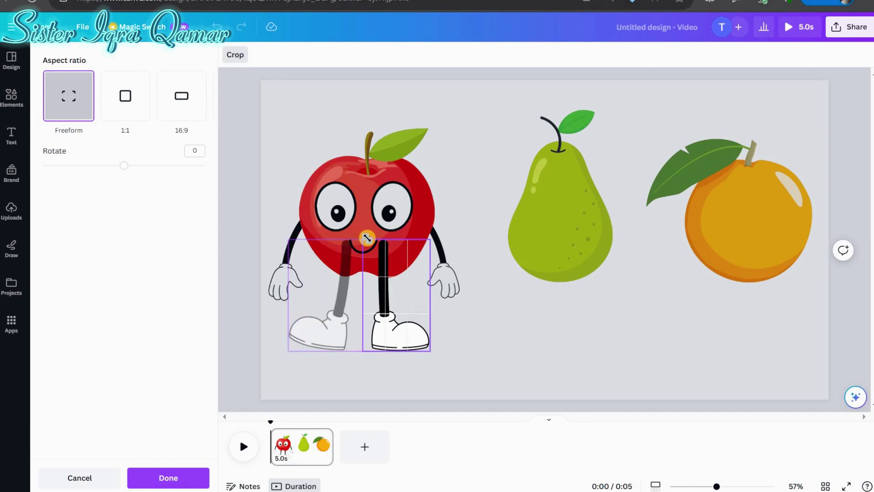
pyautogui.click(410, 332)
pyautogui.moveTo(406, 329); pyautogui.dragTo(412, 332)
# Copy and paste the apple's right leg and place the copy, slightly tilted, beneath the apple's left side
pyautogui.rightClick(409, 341)
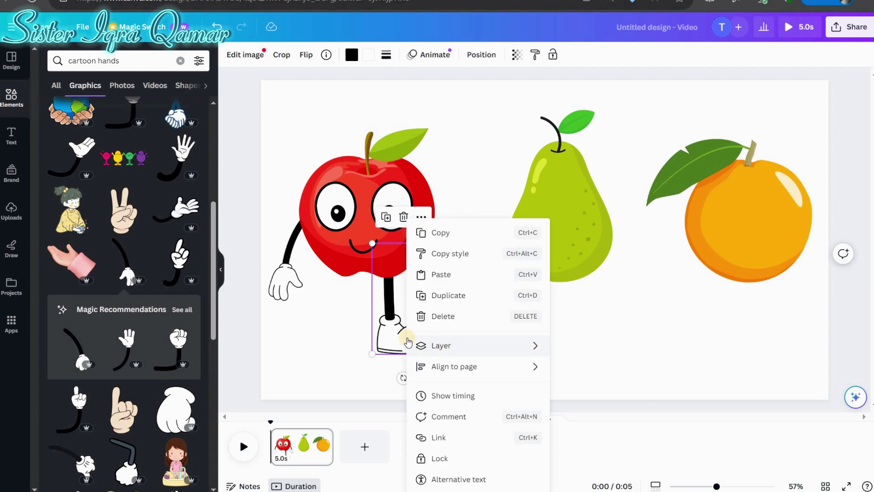
pyautogui.click(441, 232)
pyautogui.rightClick(395, 322)
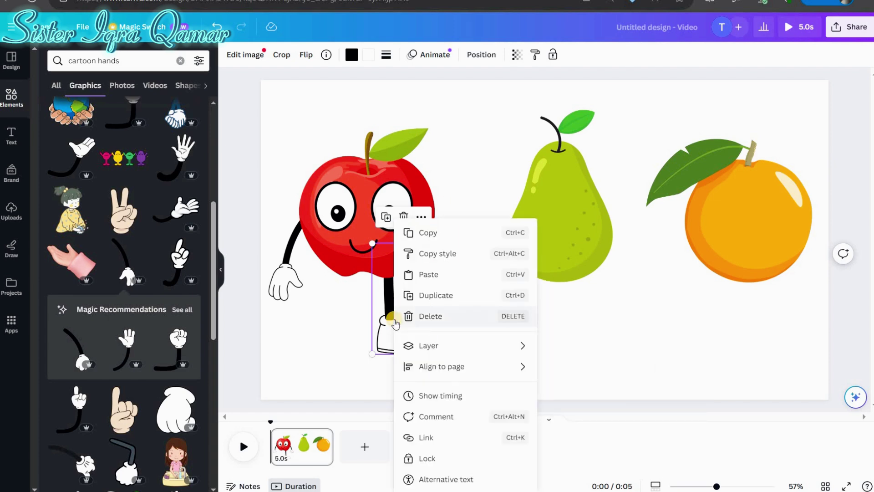
pyautogui.click(418, 275)
pyautogui.moveTo(403, 346); pyautogui.dragTo(338, 373)
# Send the copied left leg to the back, behind the apple
pyautogui.rightClick(338, 373)
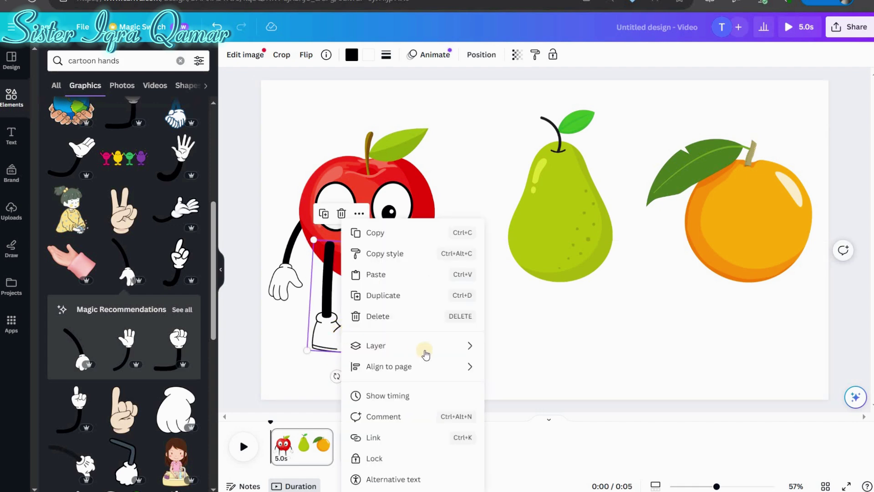
pyautogui.click(429, 353)
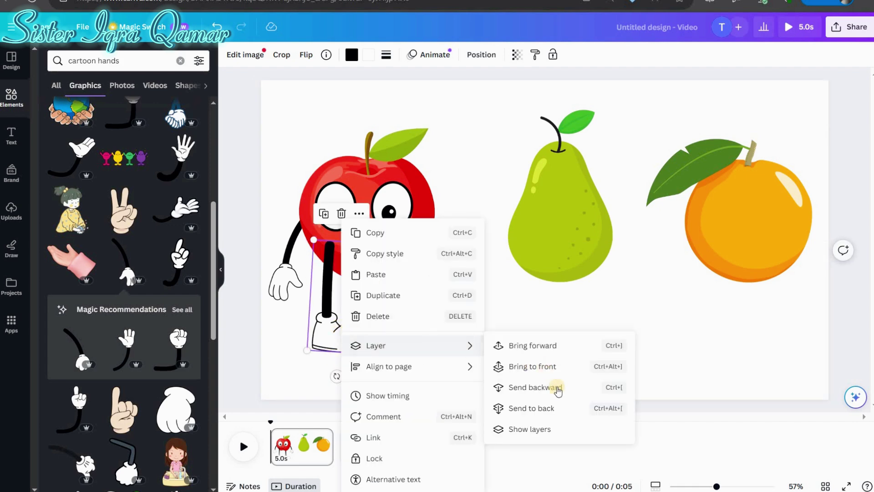
pyautogui.click(532, 408)
pyautogui.click(453, 386)
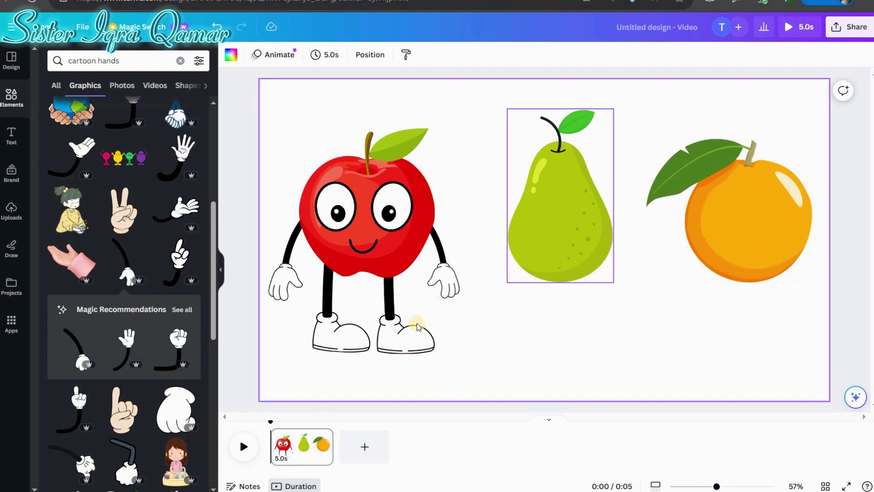
# Select all parts of the apple character together, then copy and paste them
pyautogui.moveTo(459, 357); pyautogui.dragTo(461, 357)
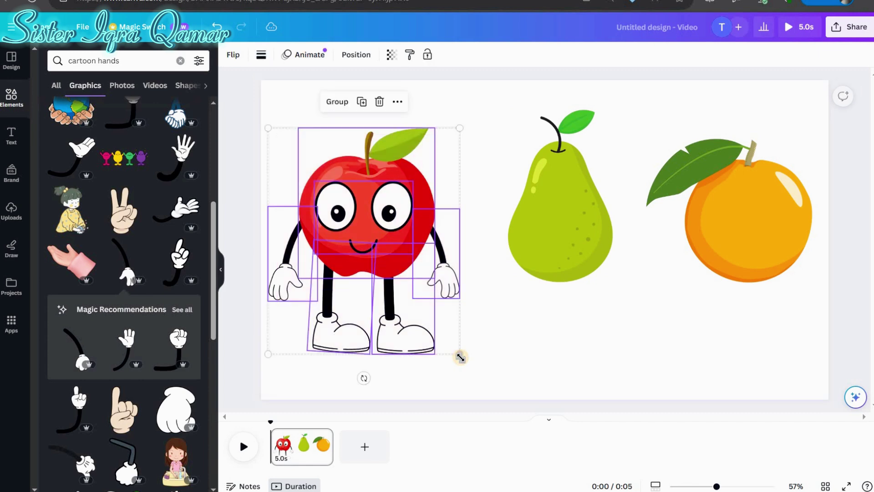
pyautogui.rightClick(404, 231)
pyautogui.click(458, 226)
pyautogui.click(509, 236)
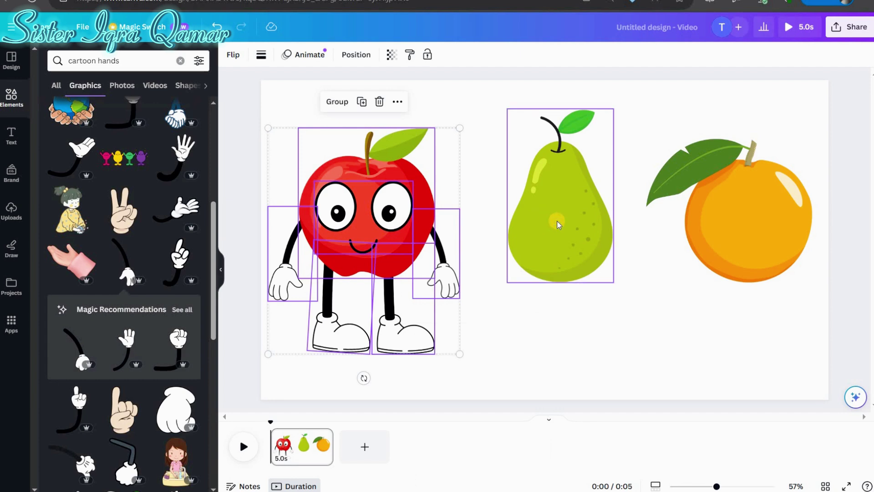
pyautogui.rightClick(559, 225)
pyautogui.click(592, 277)
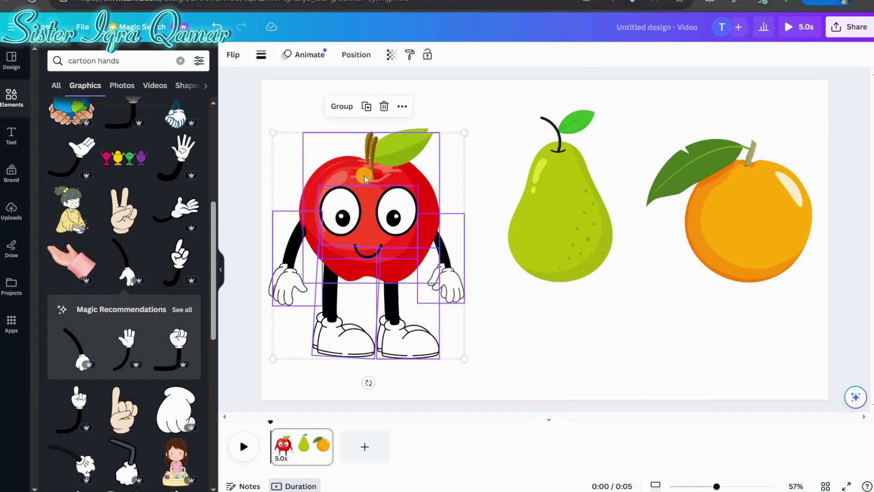
# Place the copied character over the pear and delete its apple body, keeping the face, arms and legs
pyautogui.moveTo(428, 184); pyautogui.dragTo(591, 186)
pyautogui.click(738, 342)
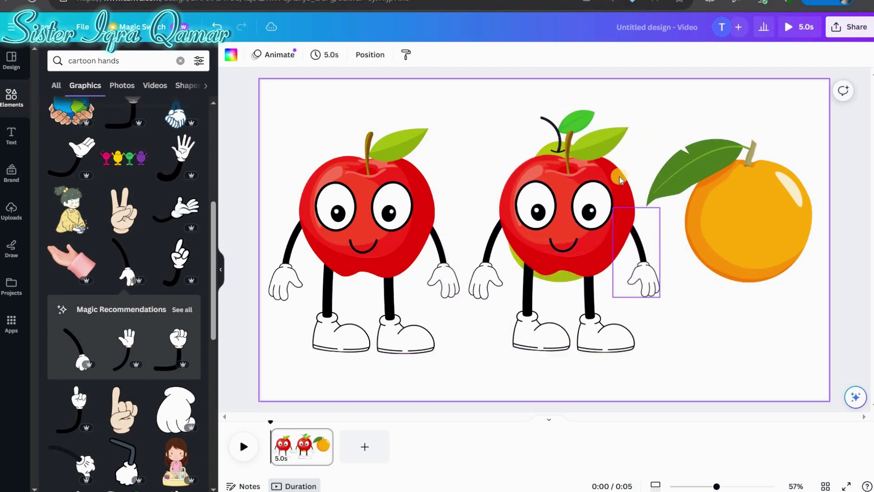
pyautogui.click(617, 175)
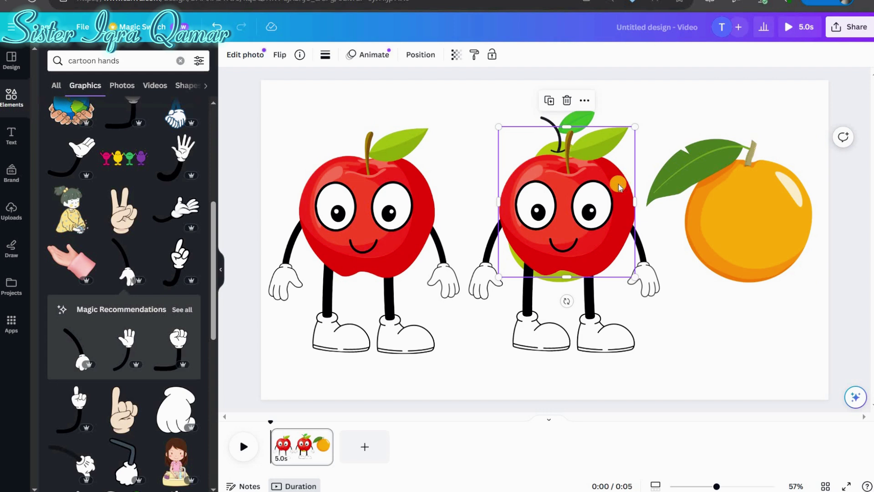
pyautogui.press('Delete')
pyautogui.click(691, 323)
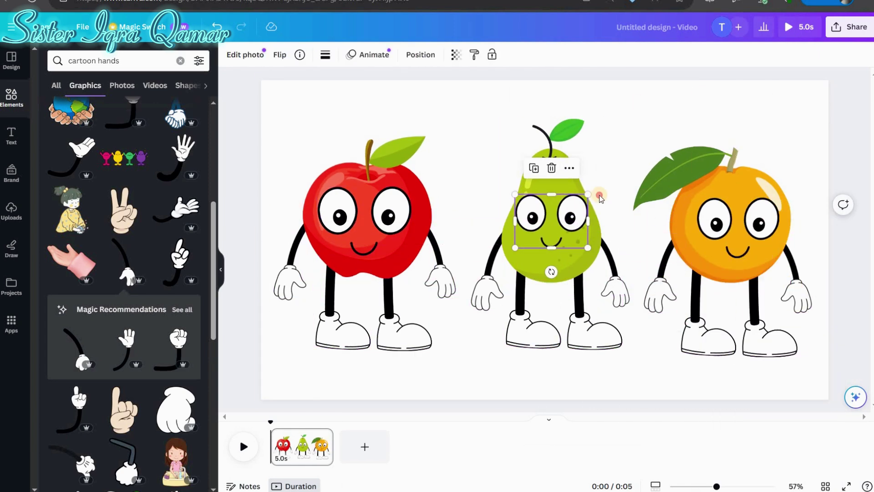
# Recolor both of the apple character's gloves with the darker red from the apple's photo colors
pyautogui.click(318, 302)
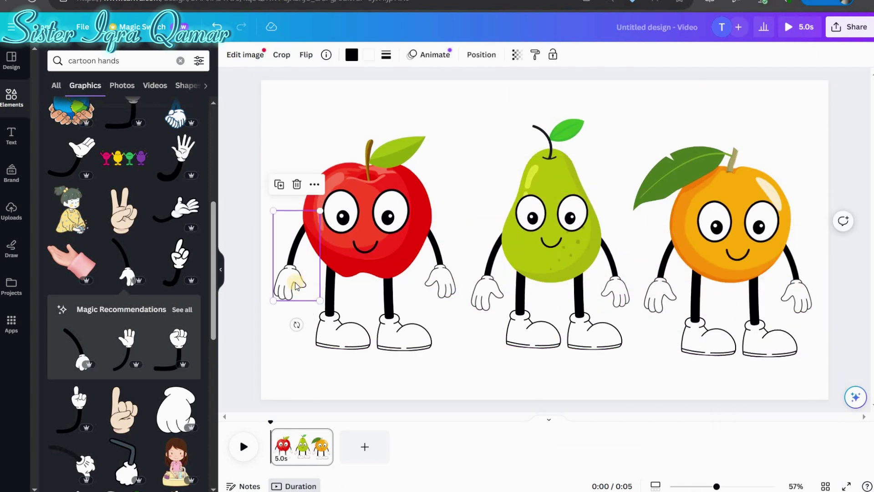
pyautogui.click(369, 58)
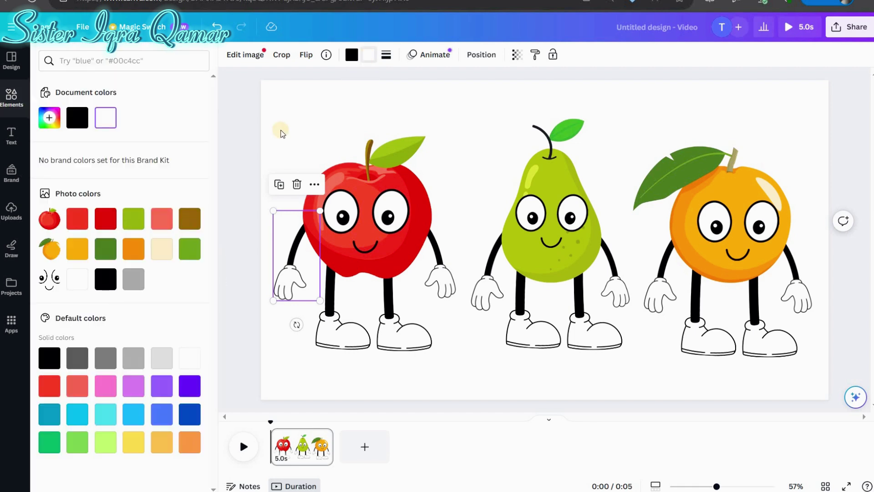
pyautogui.click(108, 220)
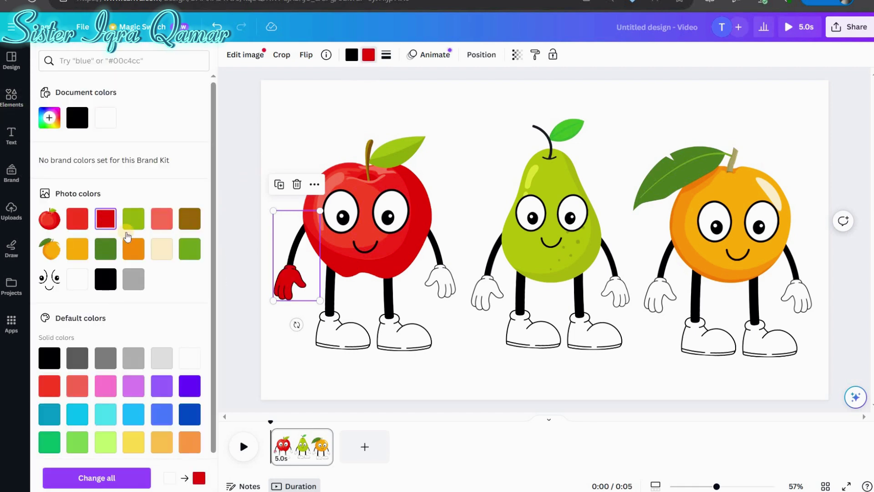
pyautogui.click(439, 285)
# Recolor both of the apple character's shoes with the same red as its gloves
pyautogui.click(403, 330)
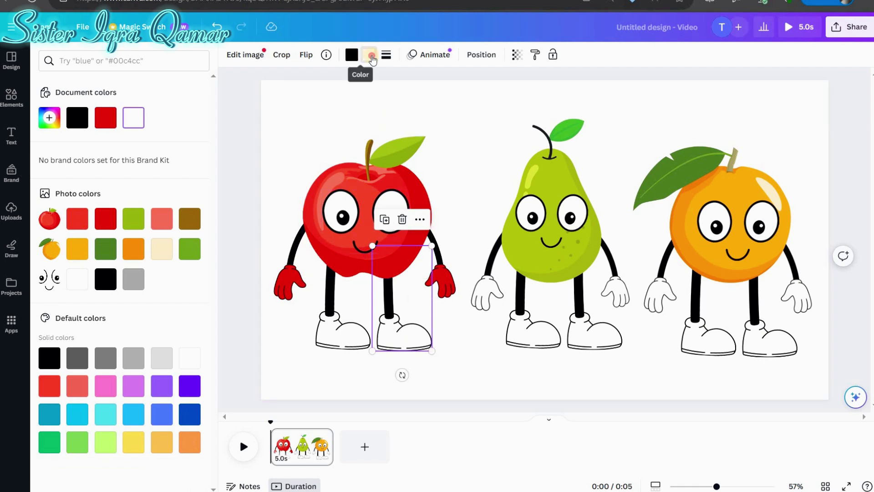
pyautogui.click(372, 58)
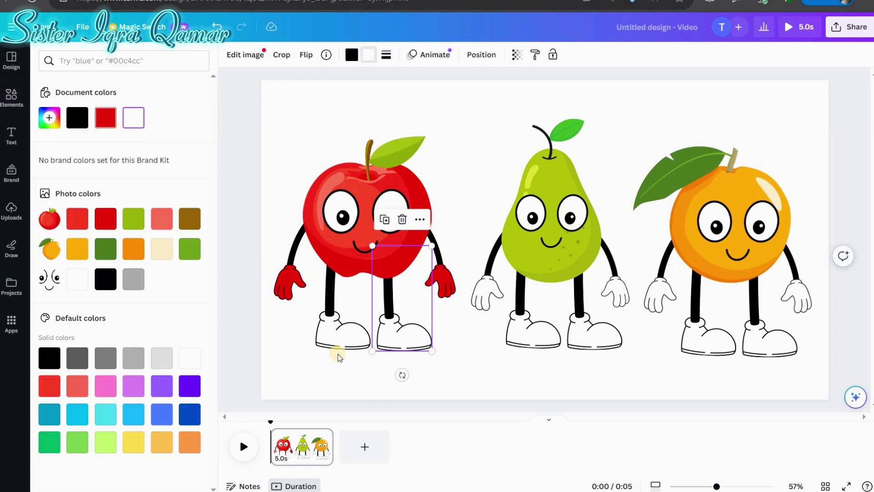
pyautogui.click(330, 341)
pyautogui.click(106, 117)
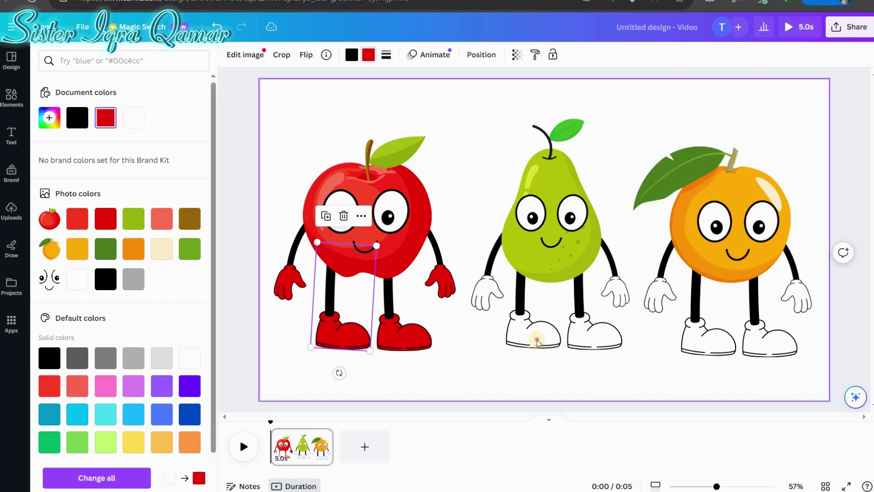
# Recolor the pear character's gloves and shoes green and the orange character's gloves and shoes orange
pyautogui.click(537, 333)
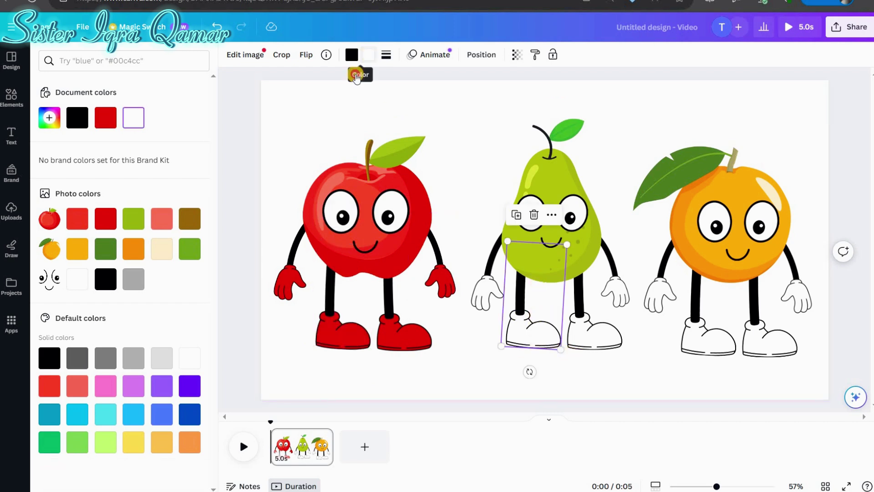
pyautogui.click(370, 56)
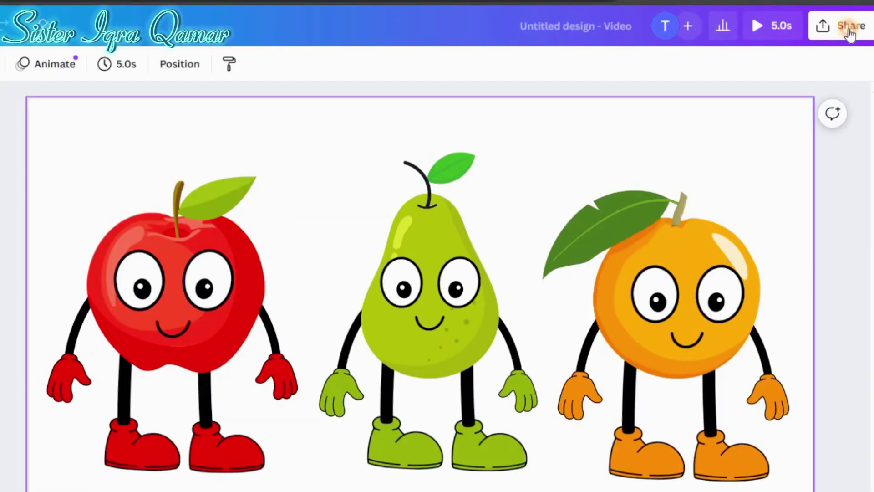
# Download the finished fruit character design as a PNG image
pyautogui.click(856, 28)
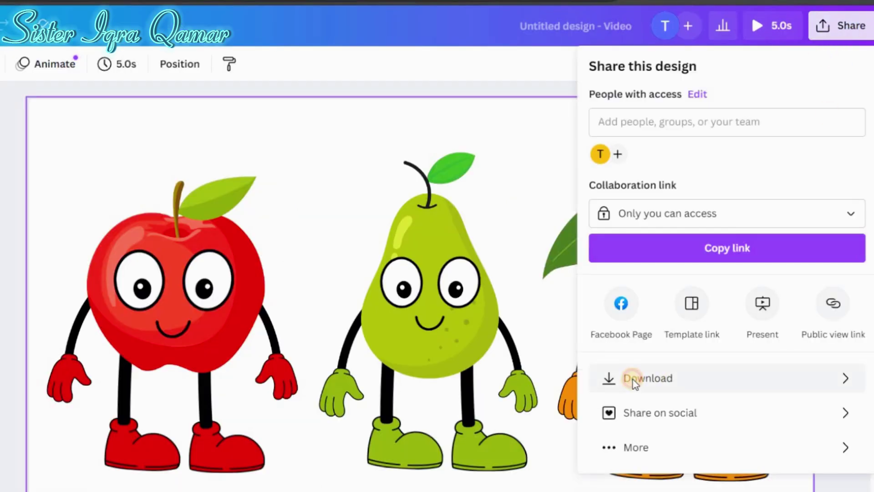
pyautogui.click(635, 379)
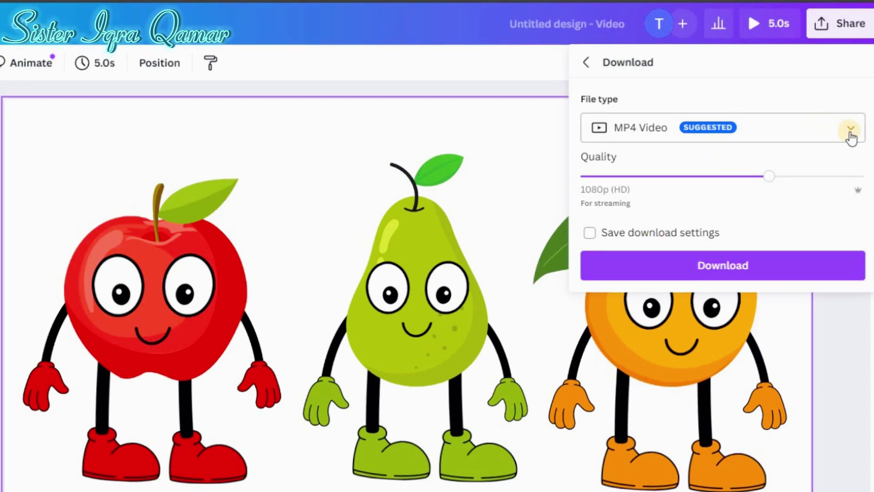
pyautogui.click(849, 134)
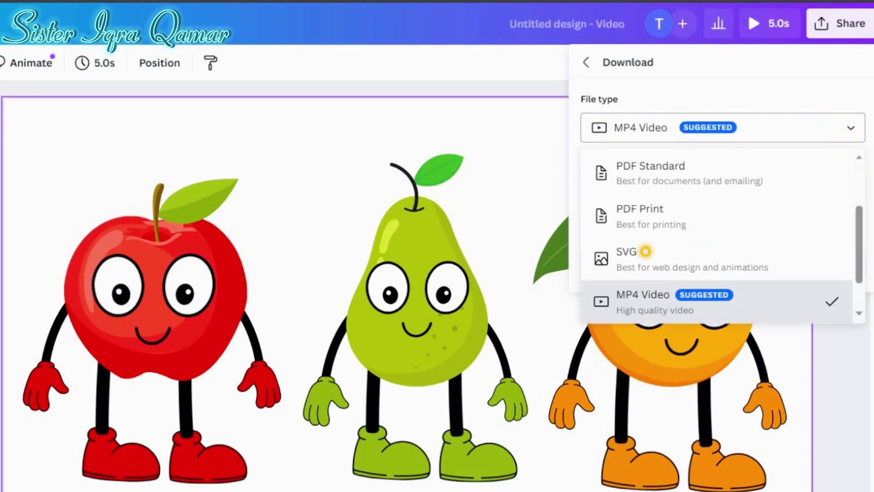
pyautogui.scroll(2, 861, 214)
pyautogui.scroll(-2, 860, 230)
pyautogui.scroll(3, 644, 199)
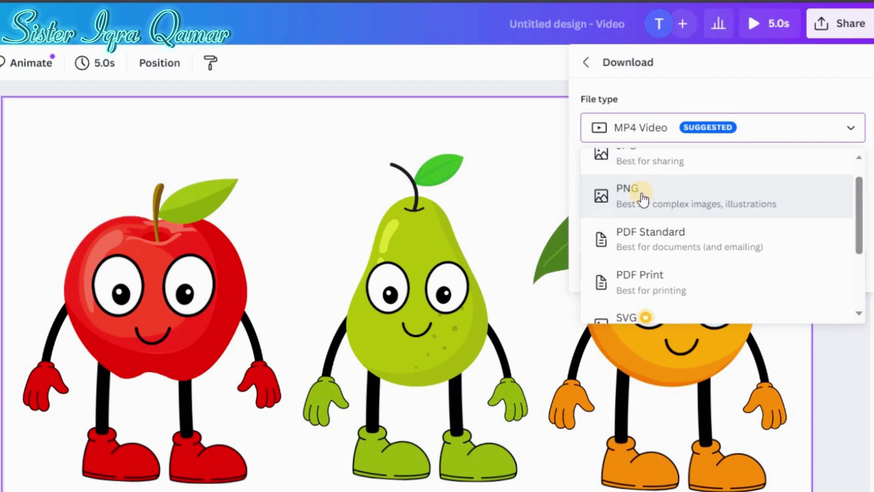
pyautogui.click(642, 196)
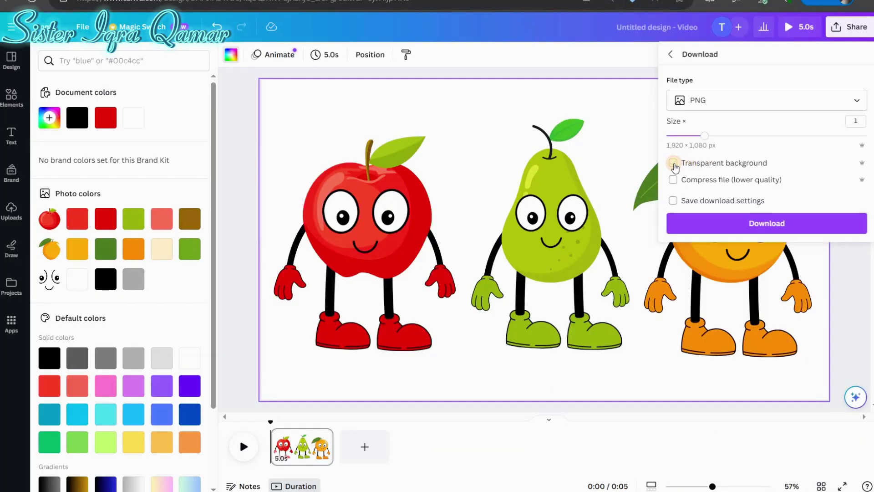
pyautogui.click(777, 224)
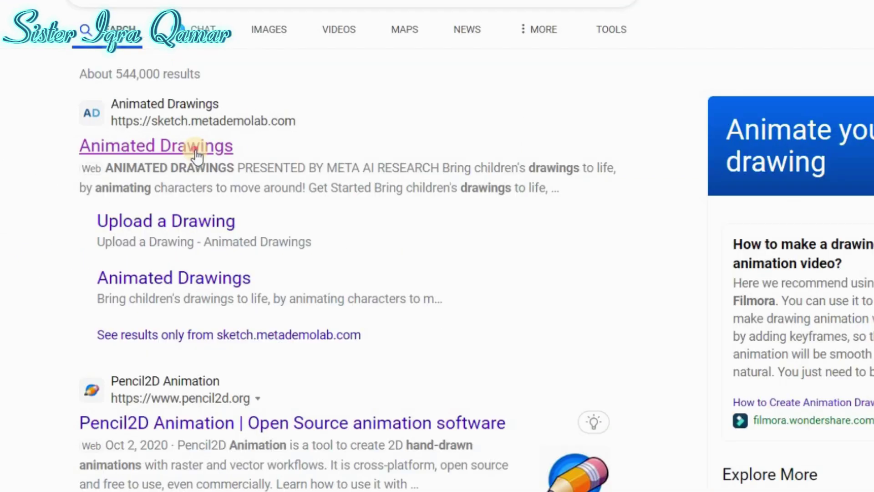
# Open Meta's Animated Drawings website from the search results and start its demo
pyautogui.click(196, 150)
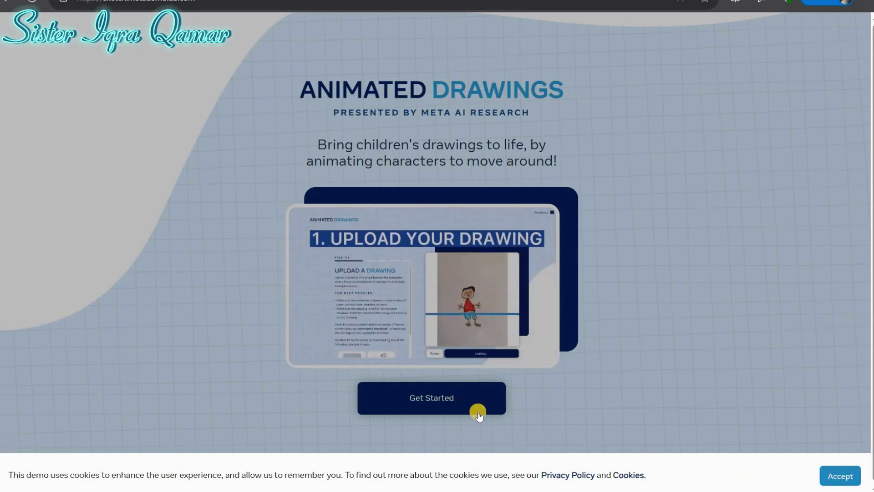
pyautogui.click(478, 415)
pyautogui.click(407, 400)
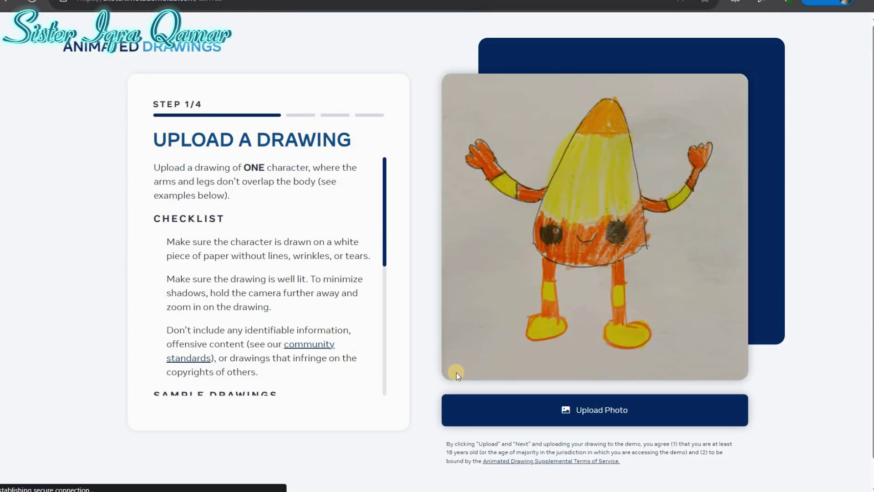
# Upload the fruit characters image as the drawing, continue and agree to its use for research
pyautogui.click(599, 411)
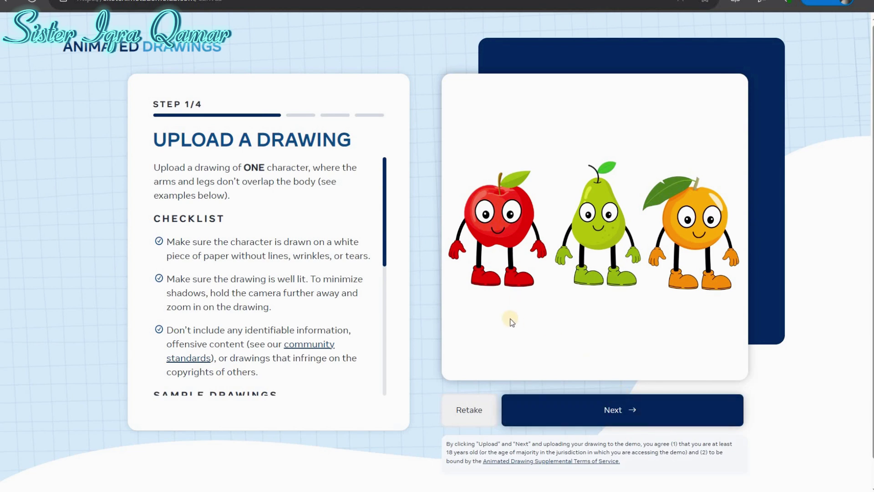
pyautogui.click(605, 409)
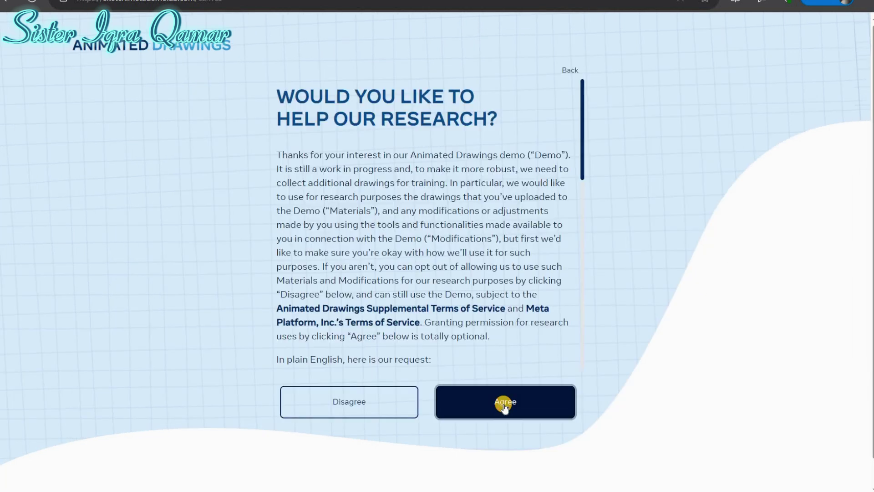
pyautogui.click(504, 405)
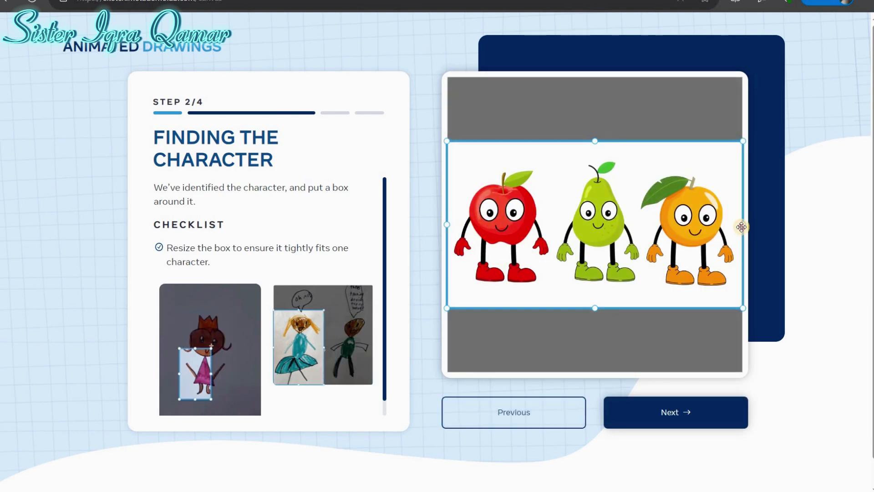
# Resize the character box to fit only the apple, and clean its mask around the shoes with the eraser
pyautogui.moveTo(742, 226); pyautogui.dragTo(557, 225)
pyautogui.click(627, 411)
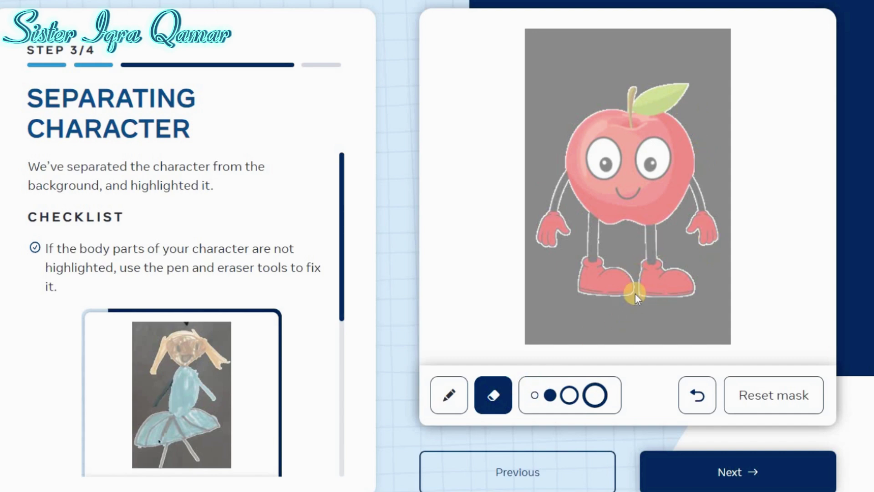
pyautogui.click(491, 395)
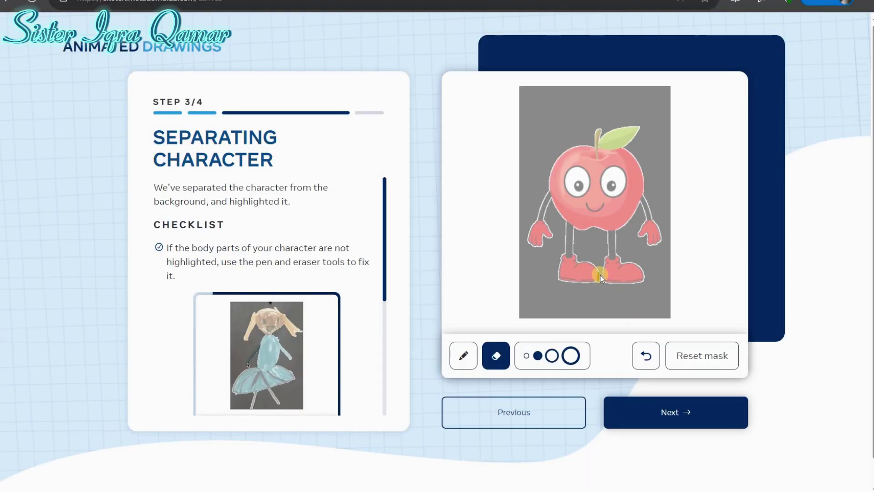
pyautogui.click(670, 412)
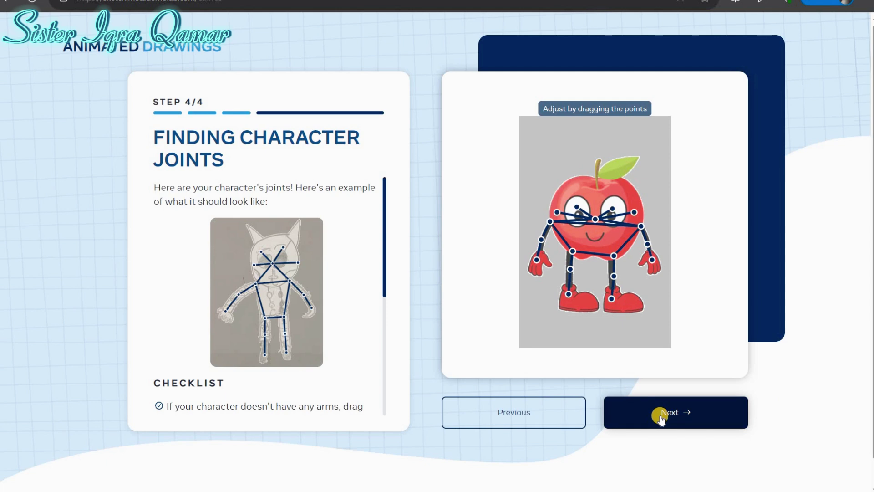
# Accept the apple's joint positions to generate the animation, and share the running jump animation through Mail
pyautogui.click(661, 417)
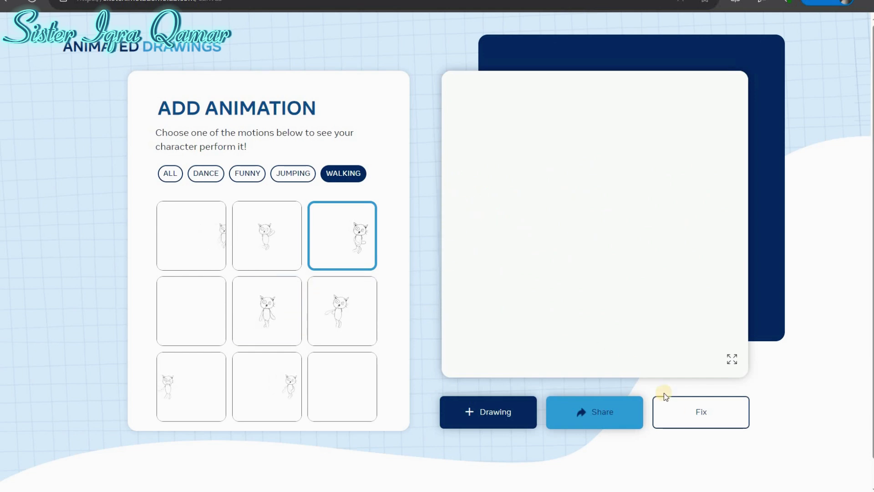
pyautogui.click(595, 418)
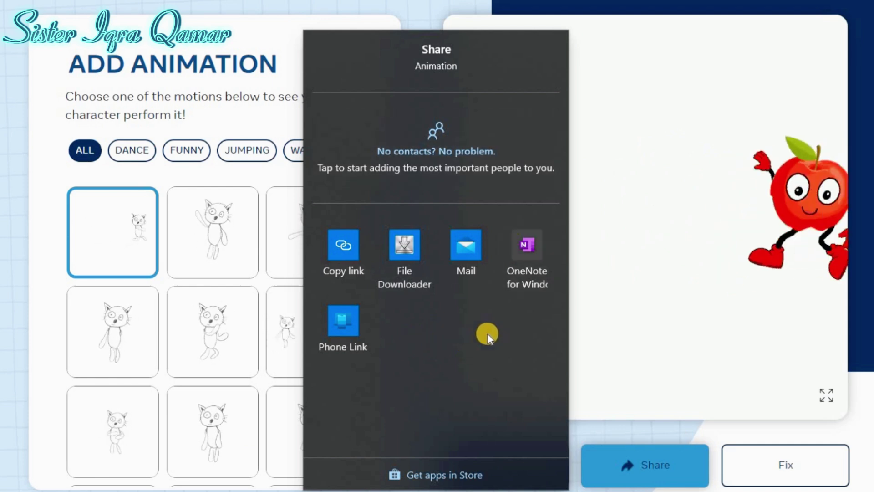
pyautogui.click(459, 255)
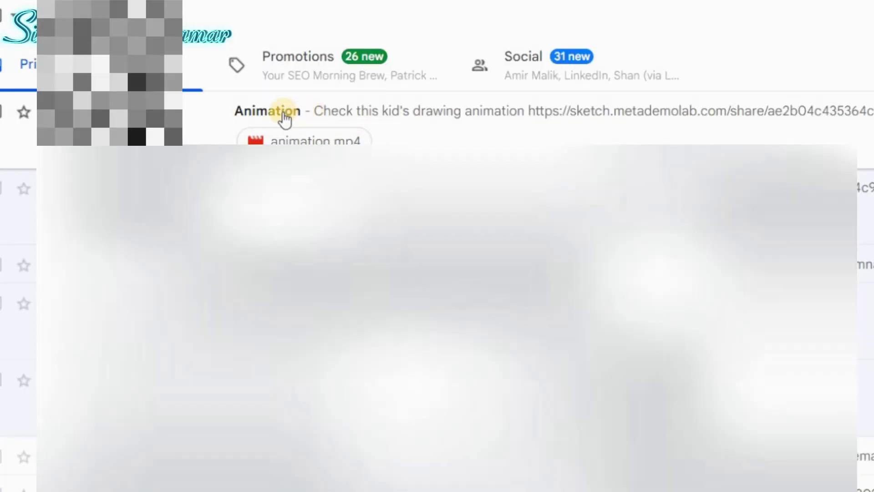
# Open the received Animation e-mail in Gmail and save the animation.mp4 attachment to Downloads as animation (1)
pyautogui.click(285, 117)
pyautogui.scroll(-3, 151, 326)
pyautogui.moveTo(108, 292)
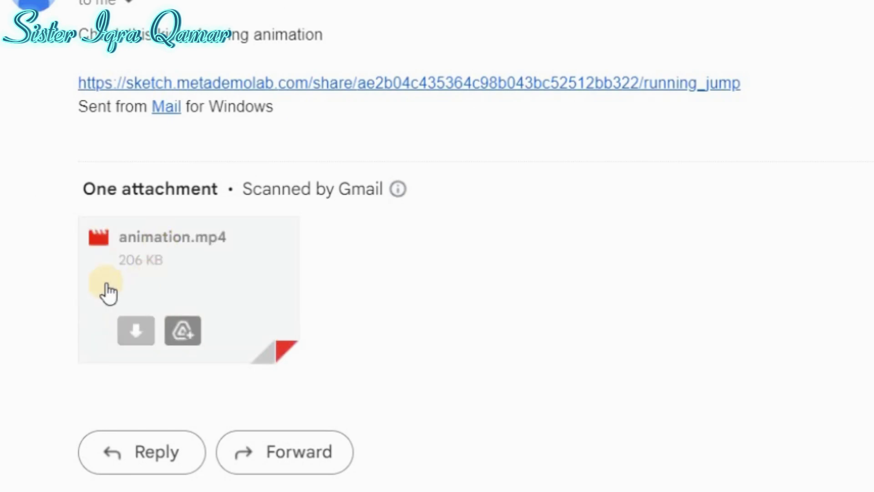
pyautogui.click(127, 335)
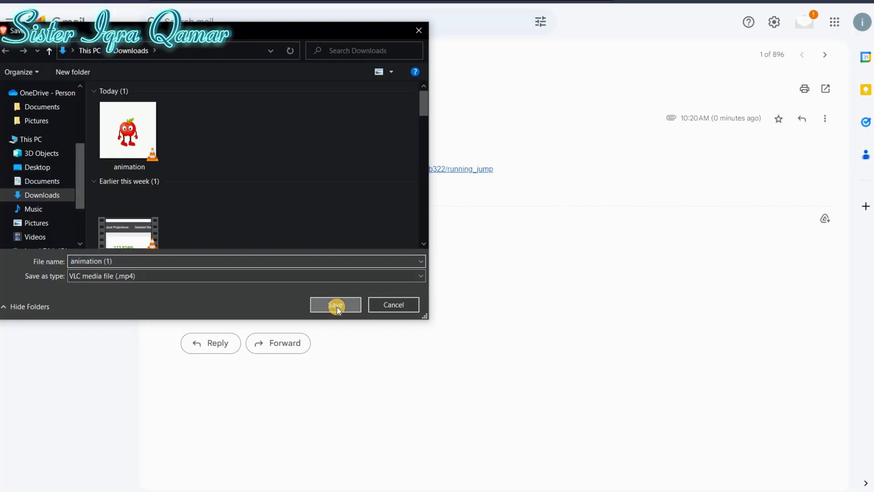
pyautogui.click(336, 304)
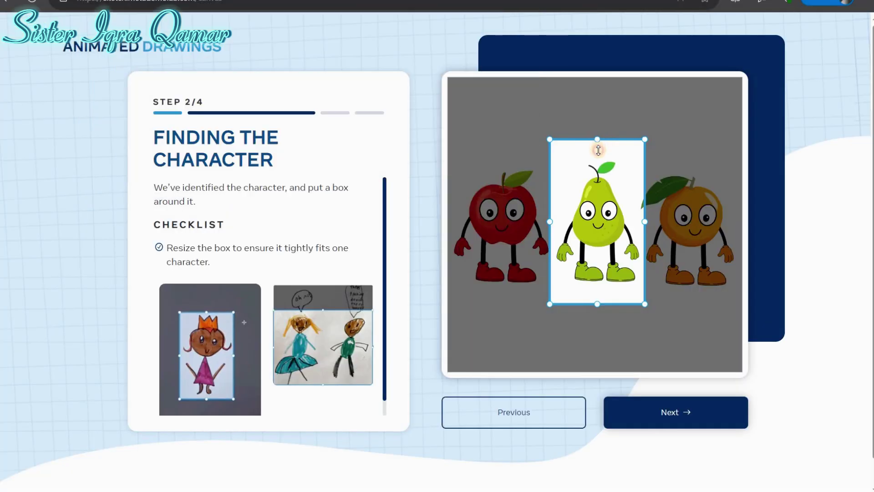
# Shrink the character box to fit only the pear in Animated Drawings, and continue with it
pyautogui.moveTo(599, 151); pyautogui.dragTo(598, 164)
pyautogui.click(663, 411)
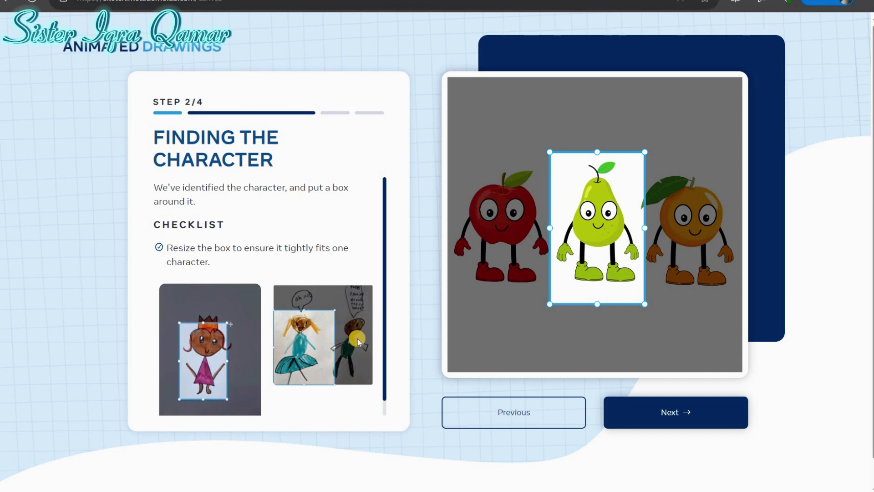
pyautogui.click(697, 414)
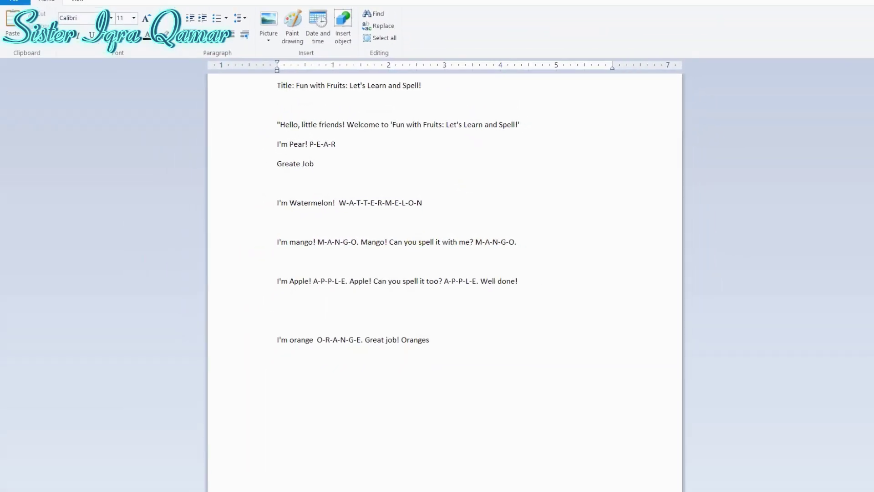
# Open the audio library in YouTube Studio and search its music for "kids"
pyautogui.click(302, 322)
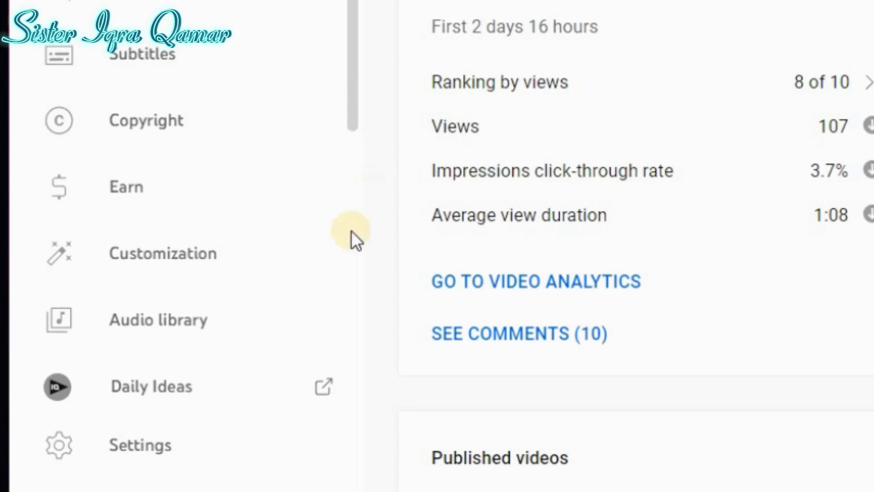
pyautogui.click(122, 325)
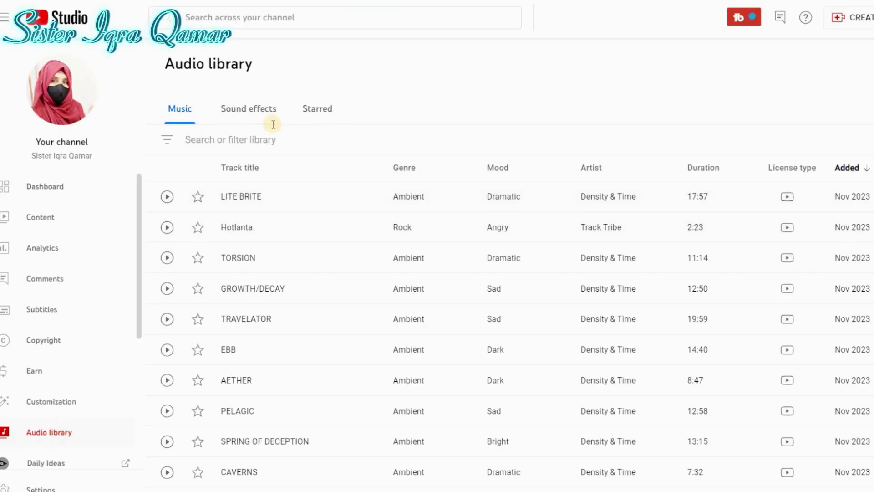
pyautogui.click(285, 142)
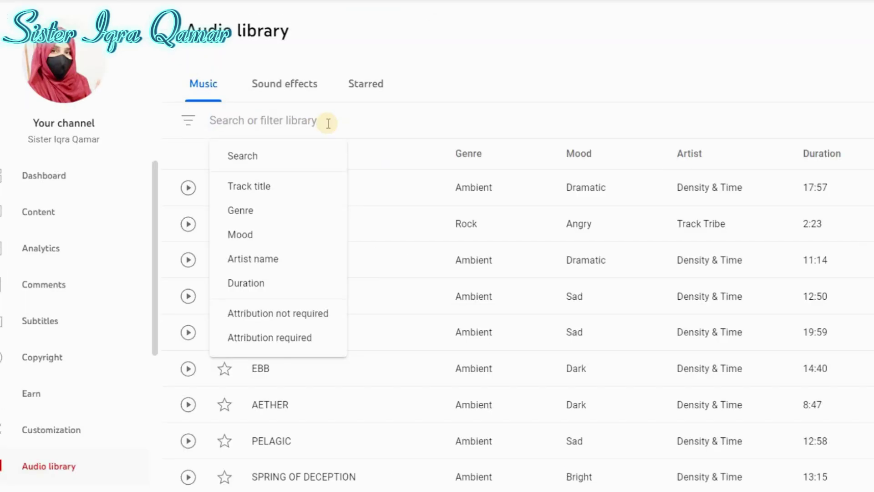
pyautogui.write('kids')
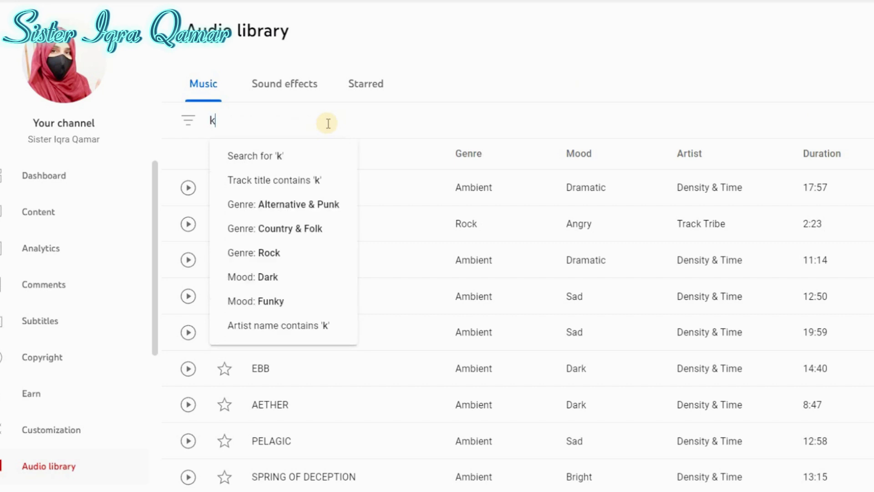
pyautogui.click(281, 158)
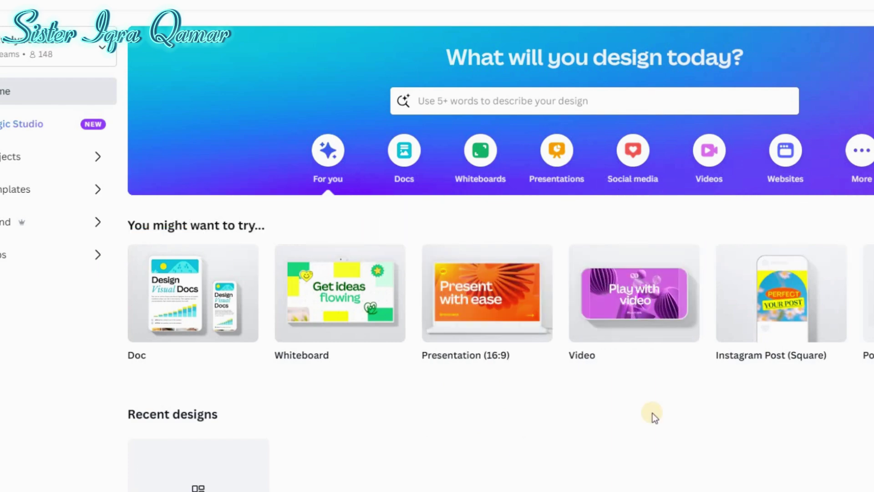
# Create a blank video design in Canva and search its elements for "kids background"
pyautogui.click(633, 293)
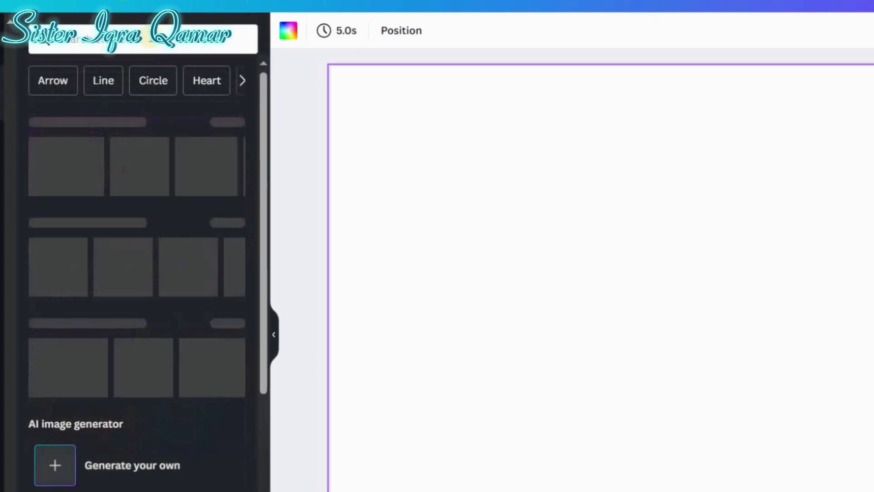
pyautogui.click(149, 37)
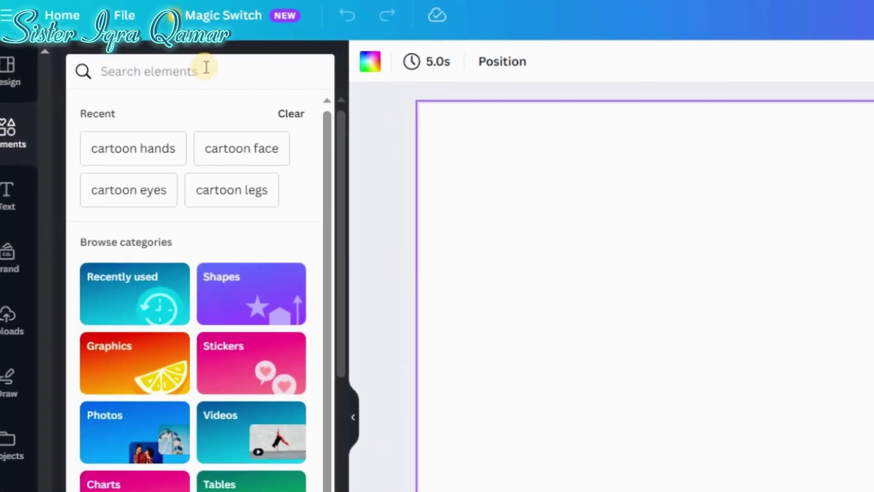
pyautogui.write('kids background')
pyautogui.press('Return')
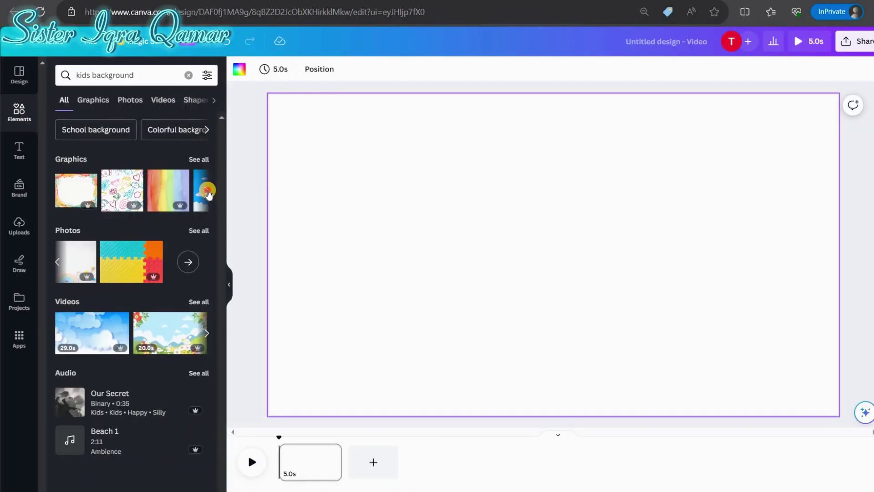
# Insert the pale sky graphic with clouds and grass, and enlarge it to fill the page
pyautogui.click(207, 190)
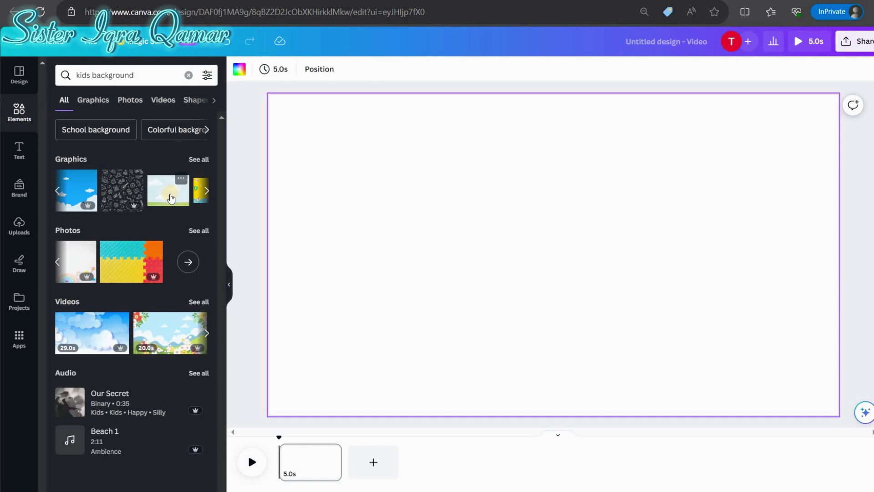
pyautogui.click(166, 199)
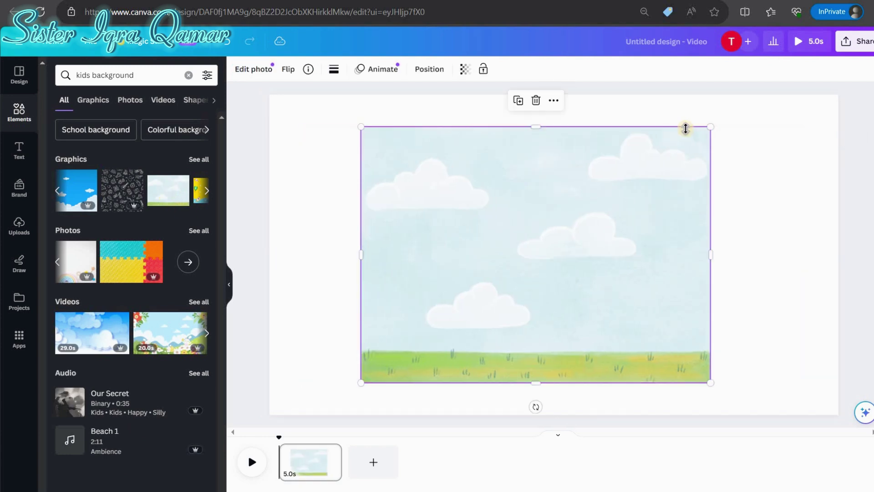
pyautogui.moveTo(616, 194); pyautogui.dragTo(550, 303)
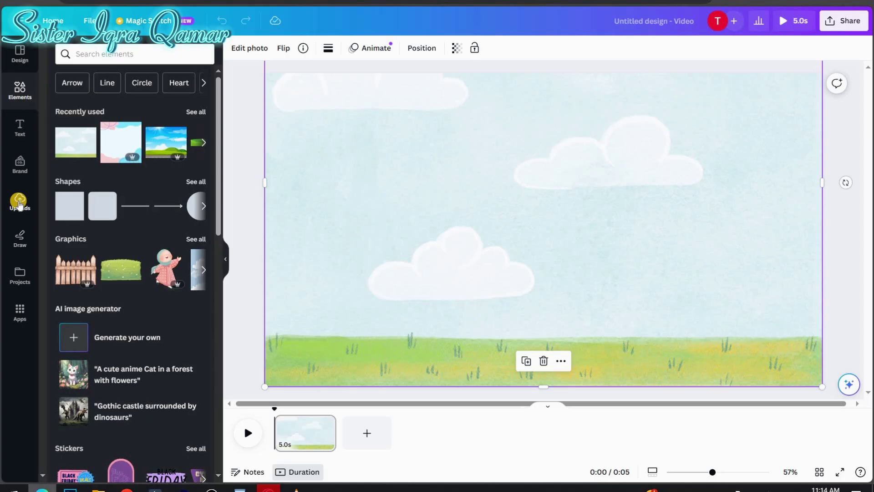
# Upload the animated apple video and place it on the page over the background
pyautogui.click(20, 200)
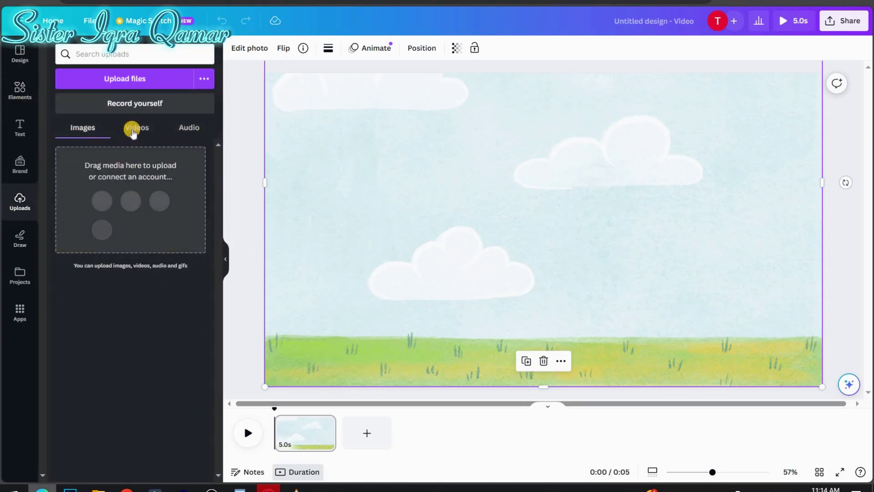
pyautogui.click(139, 132)
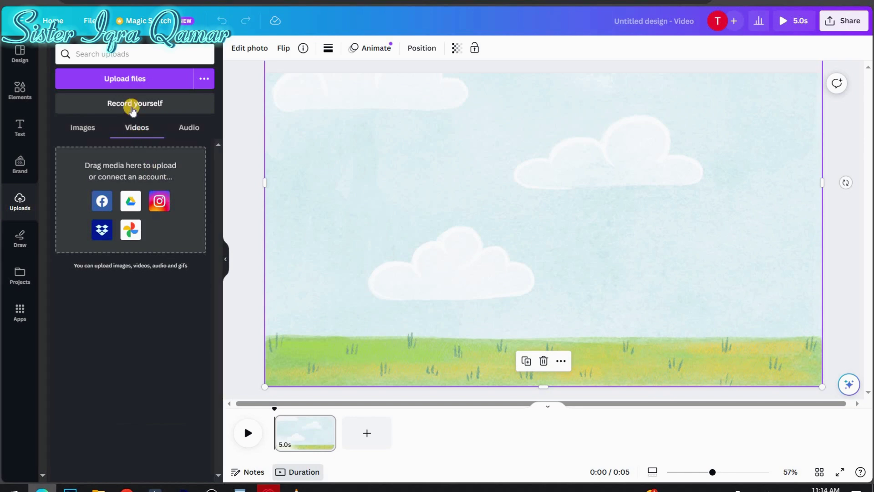
pyautogui.click(138, 79)
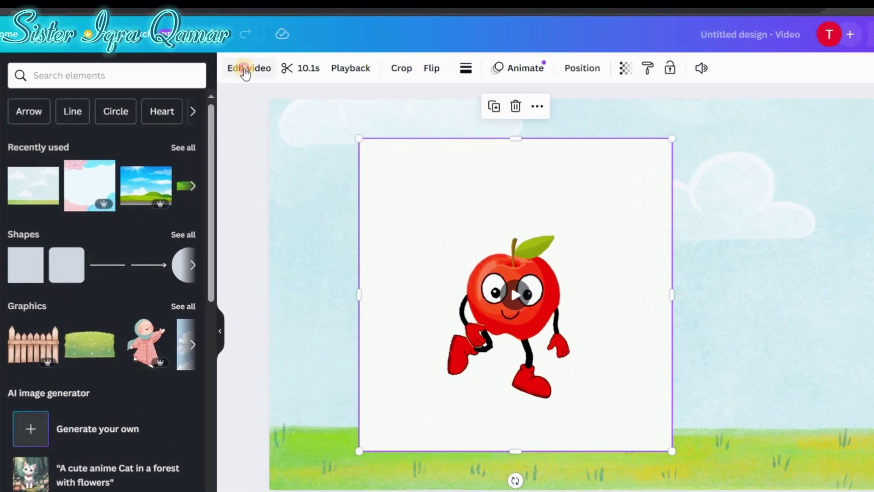
# Remove the apple video's white background with Background Remover, and enlarge the video to about the page height
pyautogui.click(292, 118)
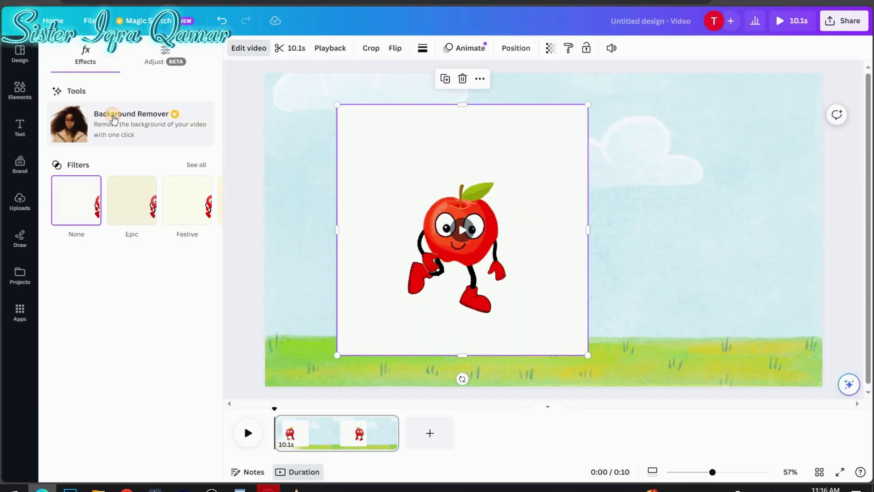
pyautogui.click(114, 119)
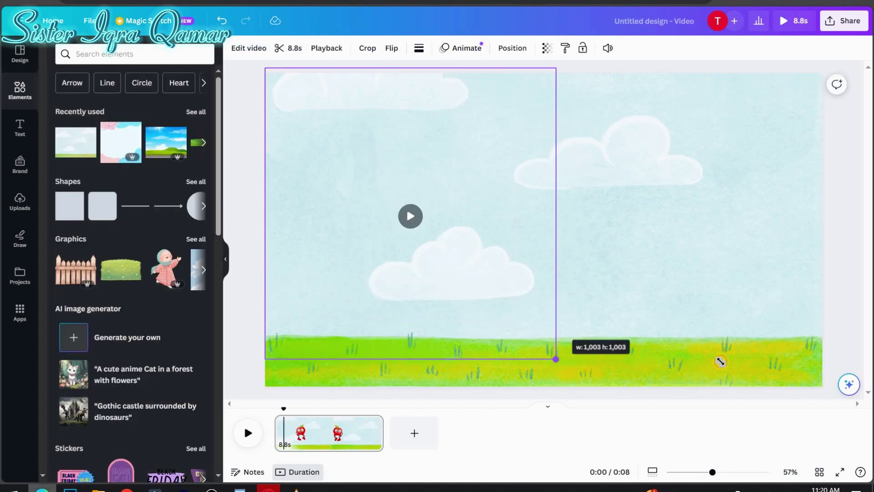
pyautogui.moveTo(720, 361); pyautogui.dragTo(852, 423)
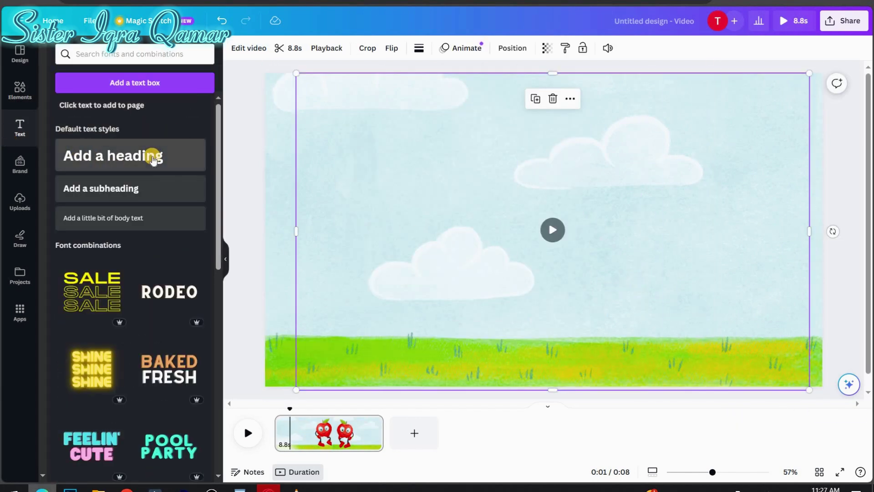
# Add a blue heading reading "Hello, little friends!" near the upper edge of the page, at font size 96
pyautogui.click(131, 155)
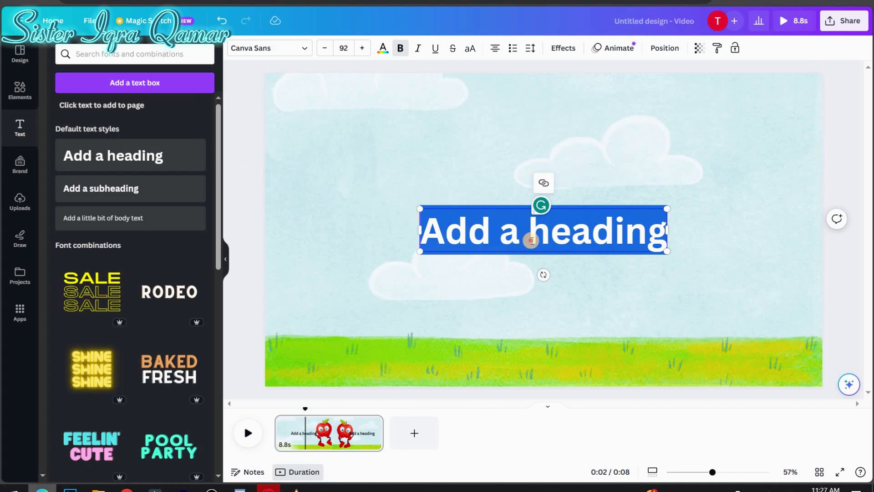
pyautogui.write('Hello, little friends!')
pyautogui.click(588, 213)
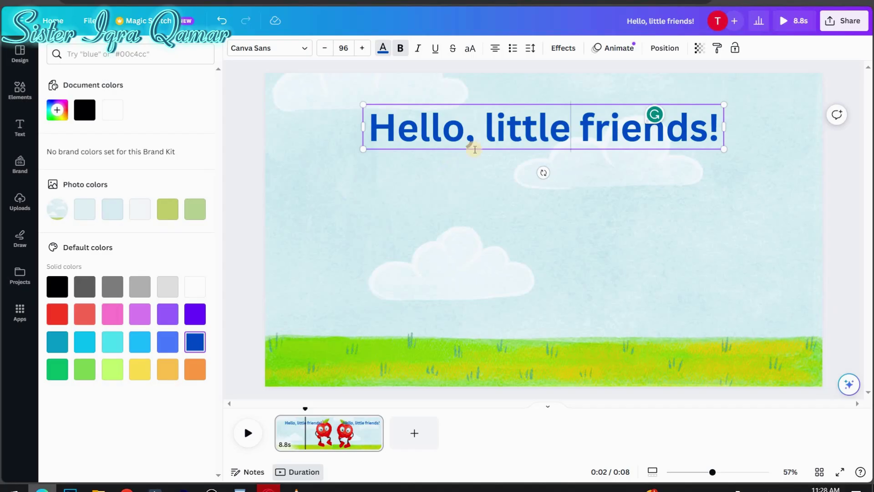
# Apply the Outline text effect to the heading and adjust its colours, giving the letters an olive-green fill
pyautogui.click(565, 48)
pyautogui.click(186, 178)
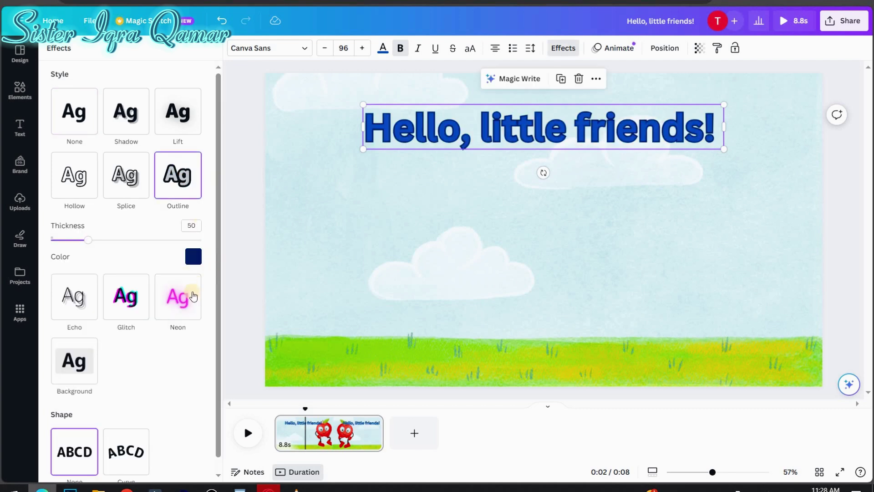
pyautogui.click(193, 257)
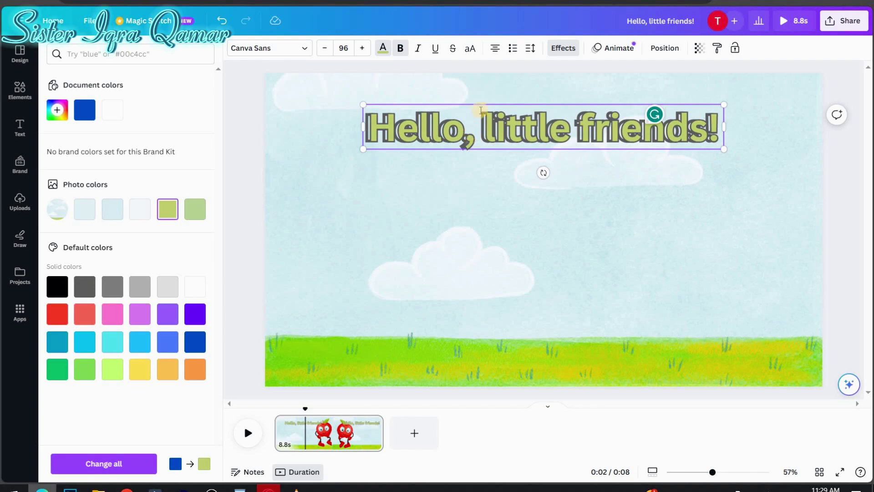
# Move the heading slightly higher on the page and apply the Burst text animation to it
pyautogui.moveTo(485, 104); pyautogui.dragTo(486, 81)
pyautogui.click(613, 48)
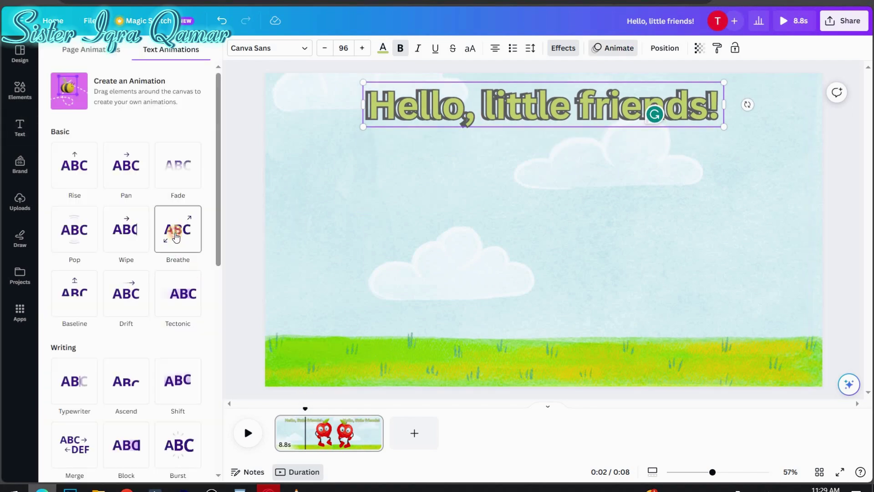
pyautogui.click(178, 444)
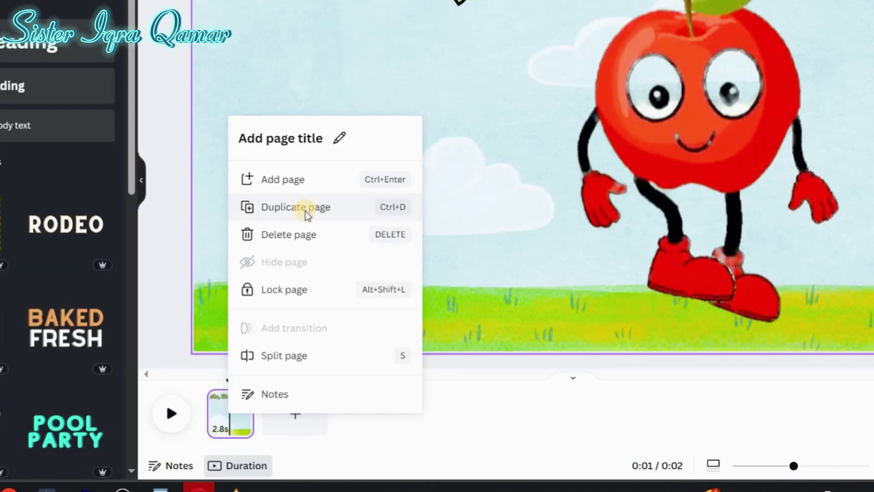
# Duplicate the 2.8-second page and replace the copy's heading with "Welcome to 'Fun with Fruits"
pyautogui.click(346, 281)
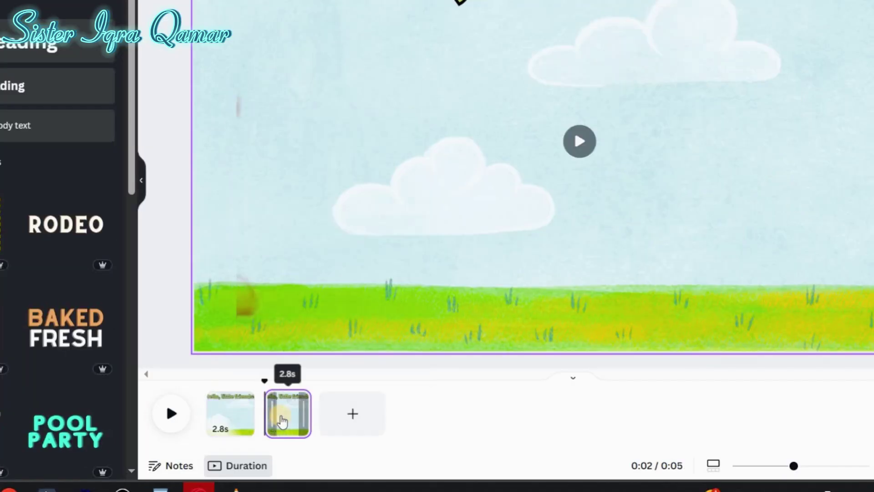
pyautogui.click(217, 385)
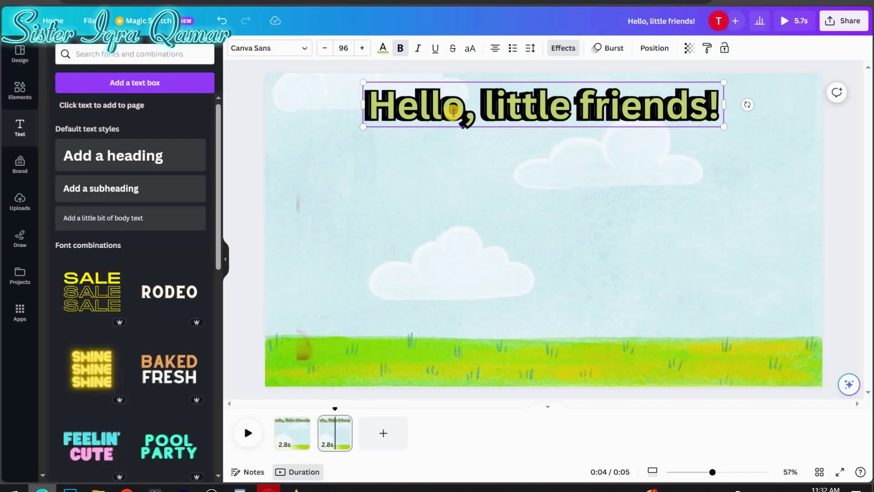
pyautogui.write("Welcome to 'Fun with Fruits")
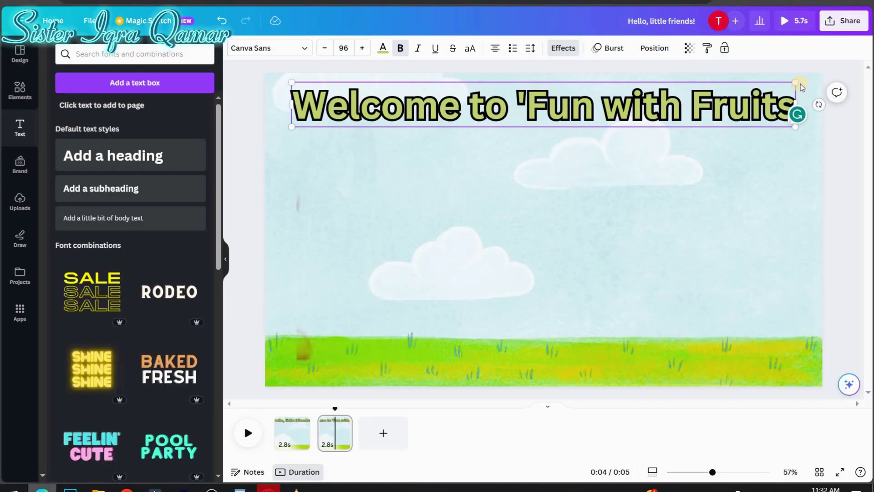
# Duplicate the page with the "Welcome to 'Fun with Fruits" heading as a third page
pyautogui.click(338, 445)
pyautogui.click(342, 423)
pyautogui.click(401, 306)
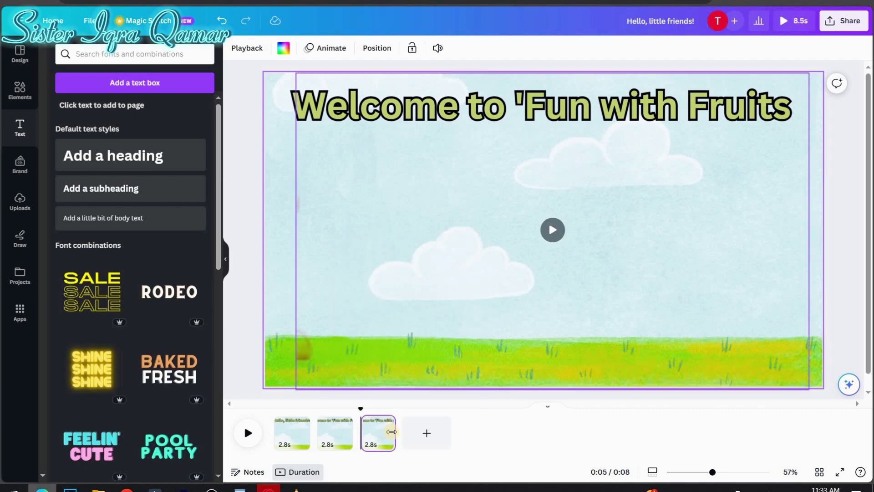
# Delete the heading from the third page and extend that page's duration on the timeline
pyautogui.click(434, 109)
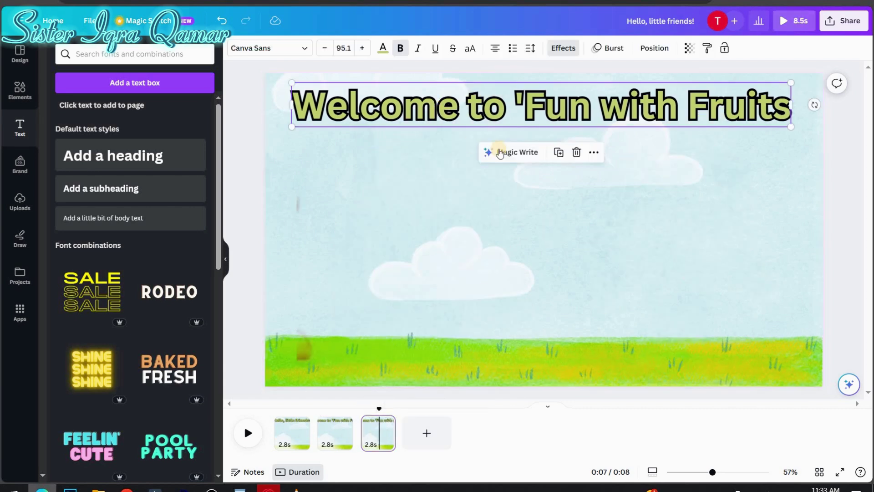
pyautogui.press('Delete')
pyautogui.click(404, 237)
pyautogui.moveTo(395, 432); pyautogui.dragTo(422, 432)
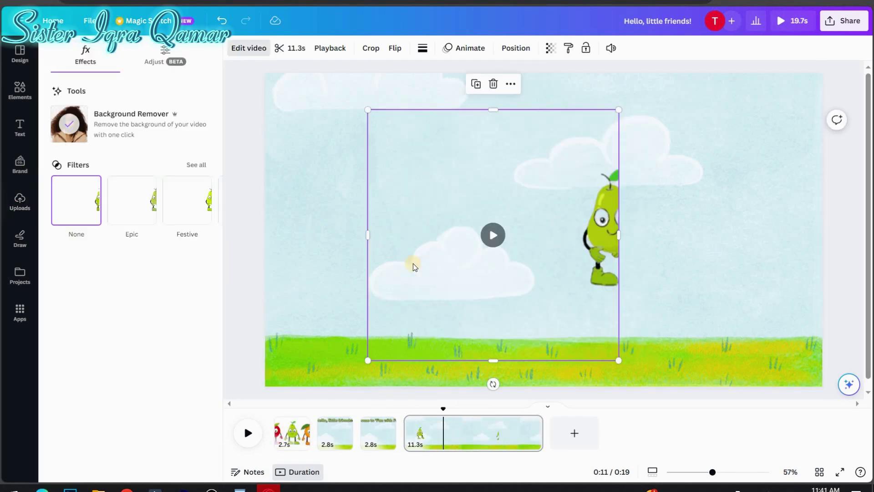
# Move the pear character clip further left on the 11.3-second page
pyautogui.moveTo(414, 267); pyautogui.dragTo(349, 262)
pyautogui.click(425, 230)
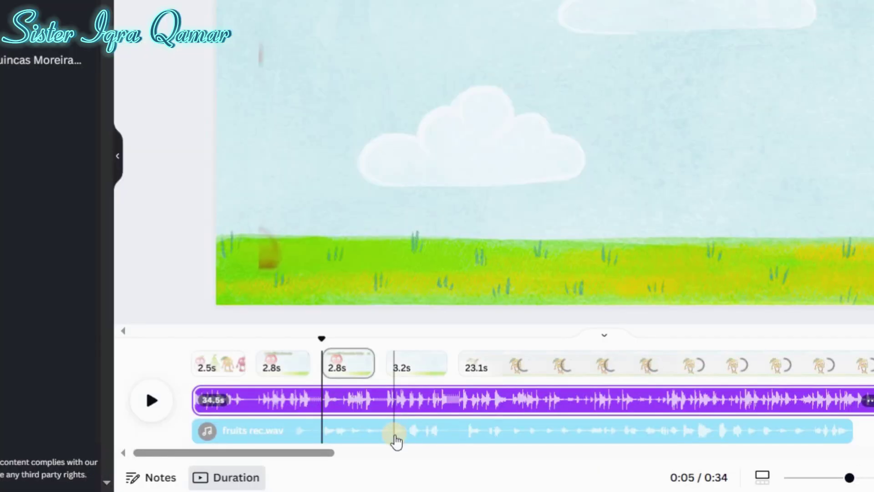
# Compare the two audio tracks on the timeline and lower the volume of the Little Samba music track
pyautogui.click(396, 437)
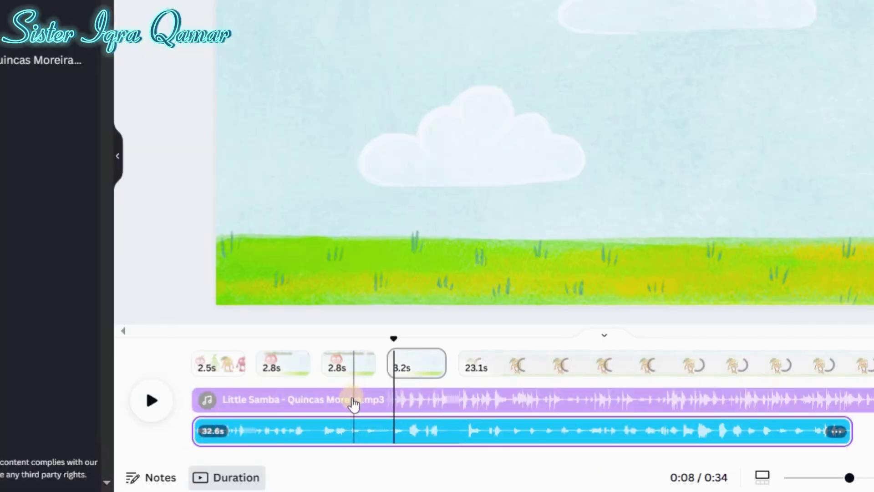
pyautogui.click(363, 410)
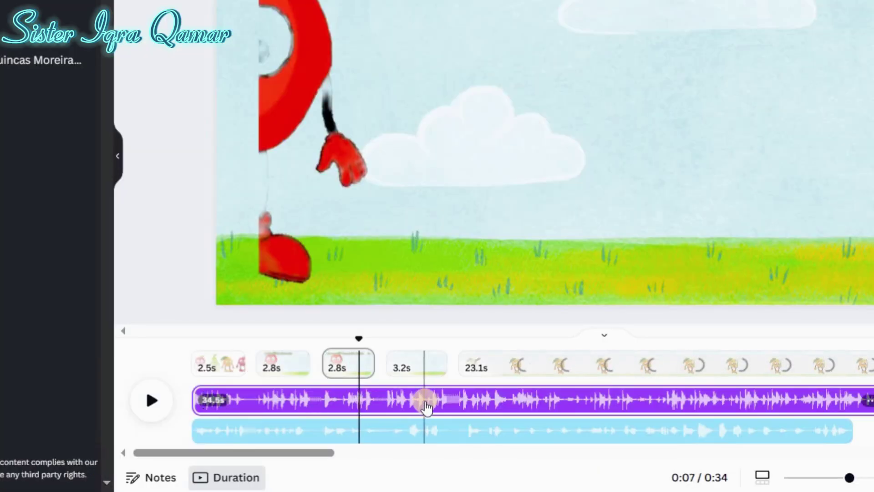
pyautogui.click(421, 403)
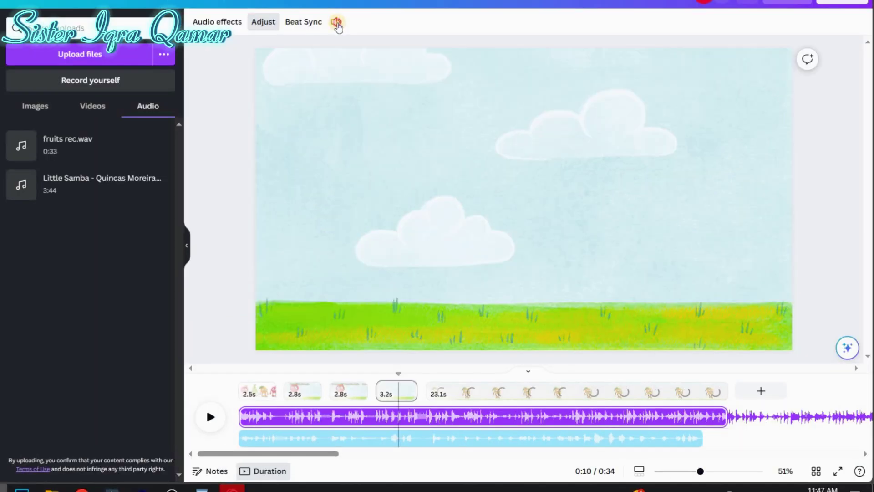
pyautogui.click(336, 21)
pyautogui.moveTo(364, 79); pyautogui.dragTo(352, 81)
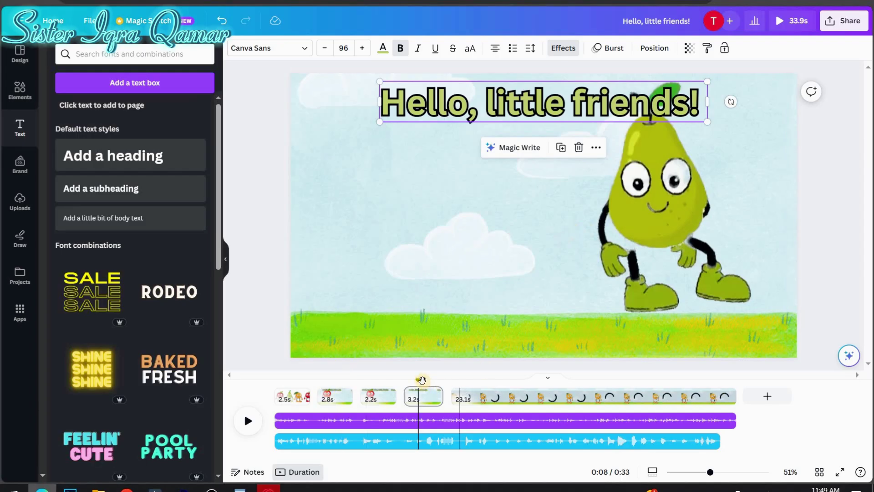
# Select the whole "Hello, little friends!" heading on the 3.2-second page and paste copied text over it
pyautogui.doubleClick(560, 107)
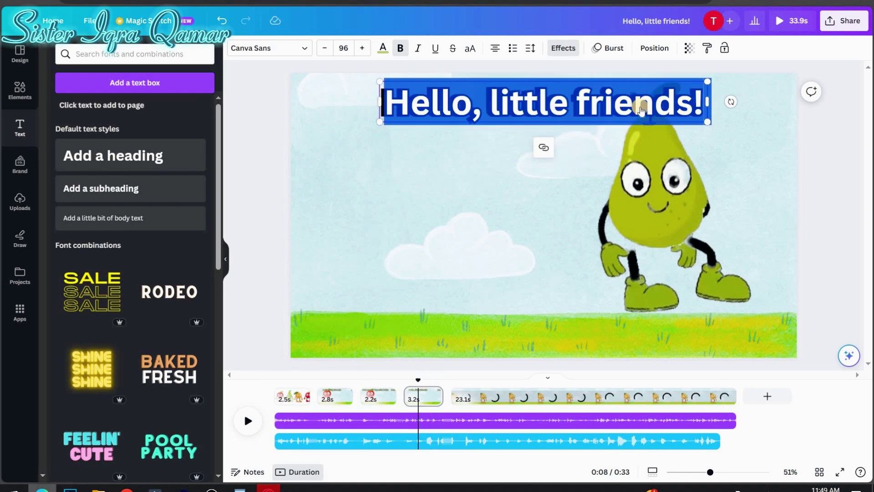
pyautogui.rightClick(470, 103)
pyautogui.click(546, 224)
pyautogui.rightClick(498, 96)
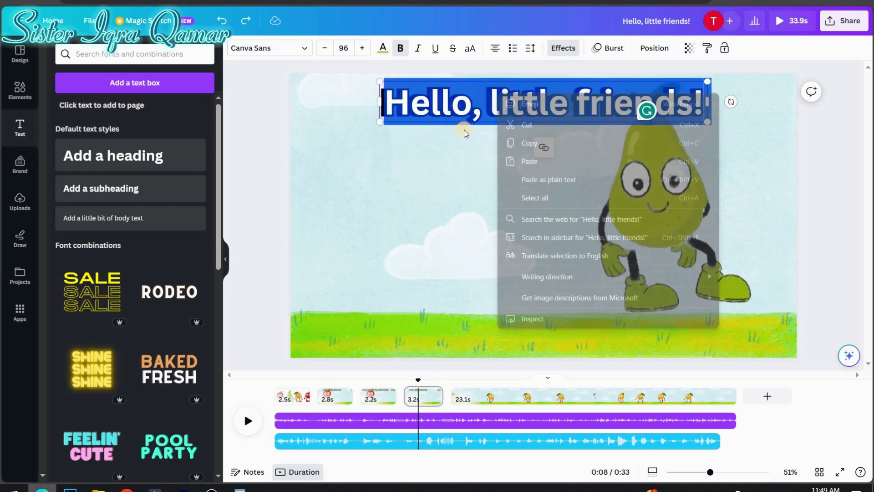
pyautogui.click(562, 162)
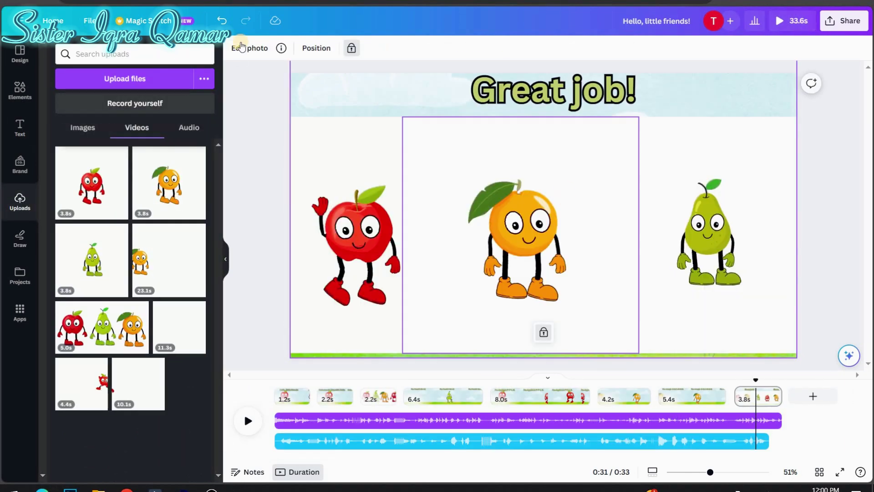
# Remove the white backgrounds from the fruit character clips on the "Great job!" page
pyautogui.click(93, 129)
pyautogui.click(689, 182)
pyautogui.click(93, 129)
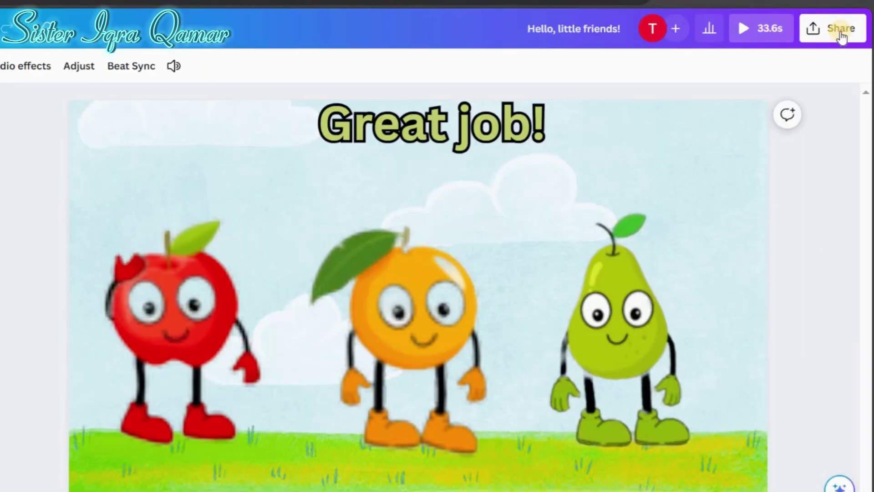
# Download all 8 pages of the design as an MP4 video in 1080p (HD) quality
pyautogui.click(843, 21)
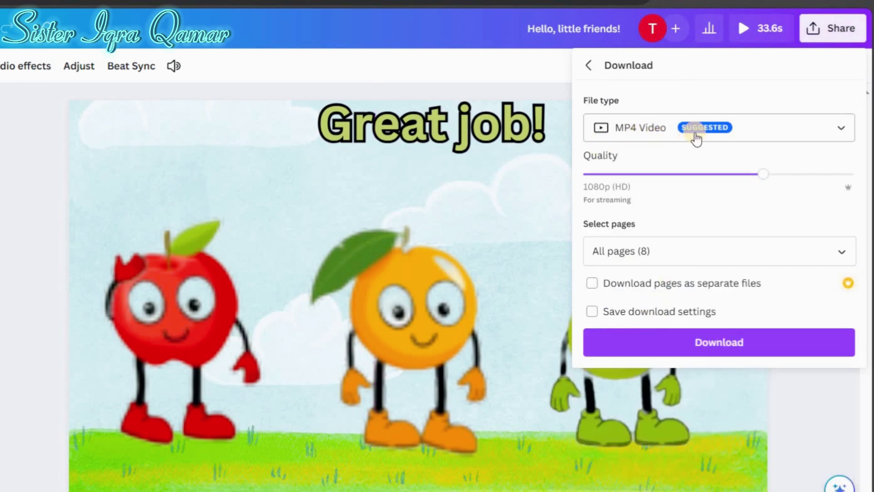
pyautogui.click(736, 343)
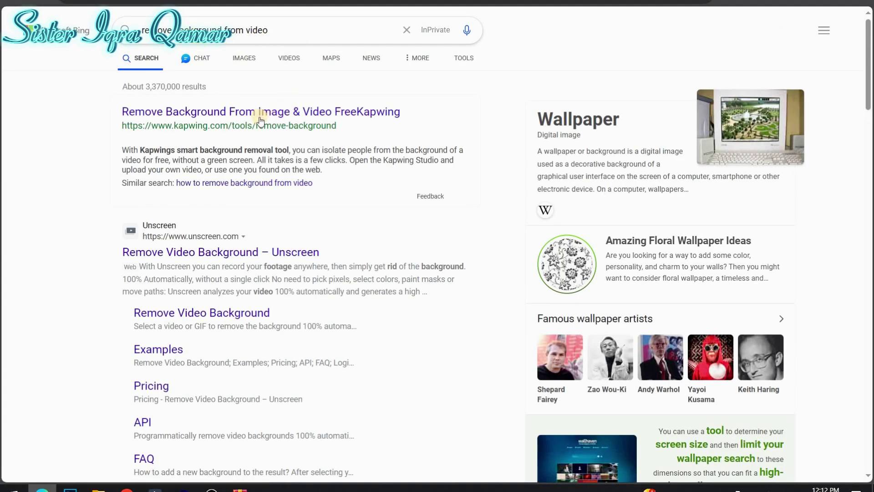
# Open the Unscreen result from the web search and download the apple clip with its background removed as an Animated PNG
pyautogui.rightClick(219, 259)
pyautogui.click(319, 263)
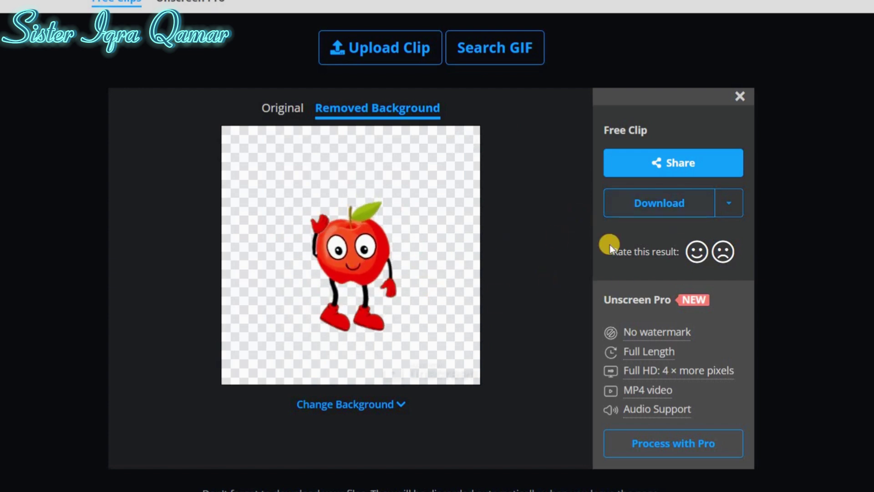
pyautogui.click(728, 201)
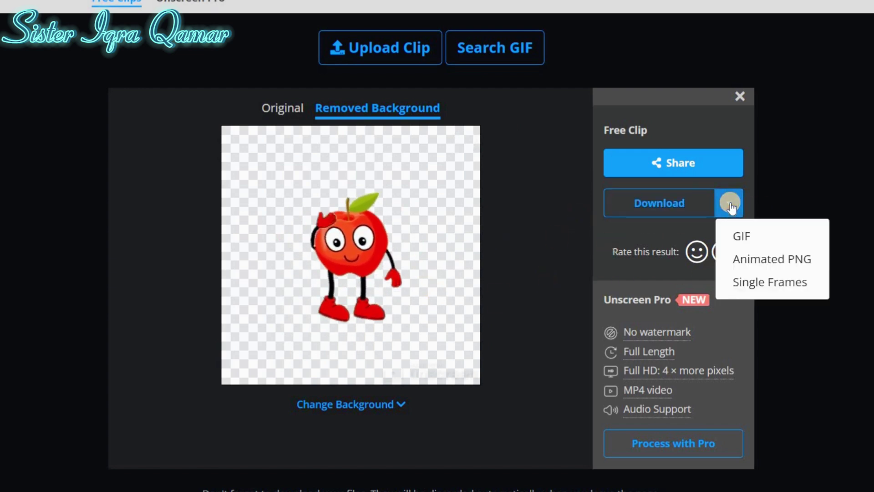
pyautogui.click(807, 263)
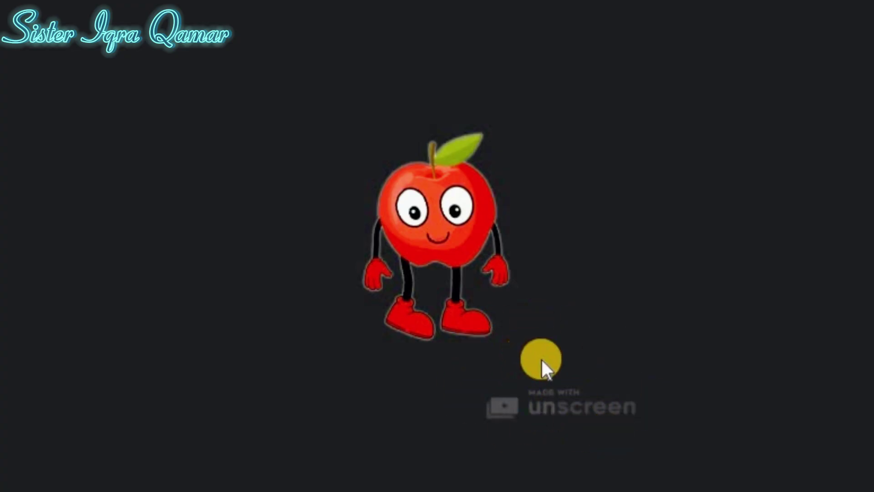
# Examine the Unscreen Pro features and the prices of its subscription and pay-as-you-go plans
pyautogui.click(551, 406)
pyautogui.scroll(-3, 314, 33)
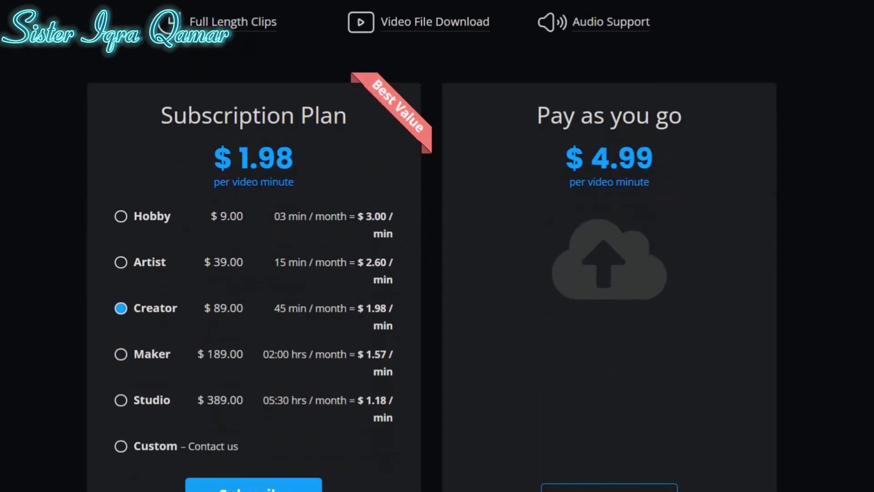
pyautogui.scroll(3, 315, 33)
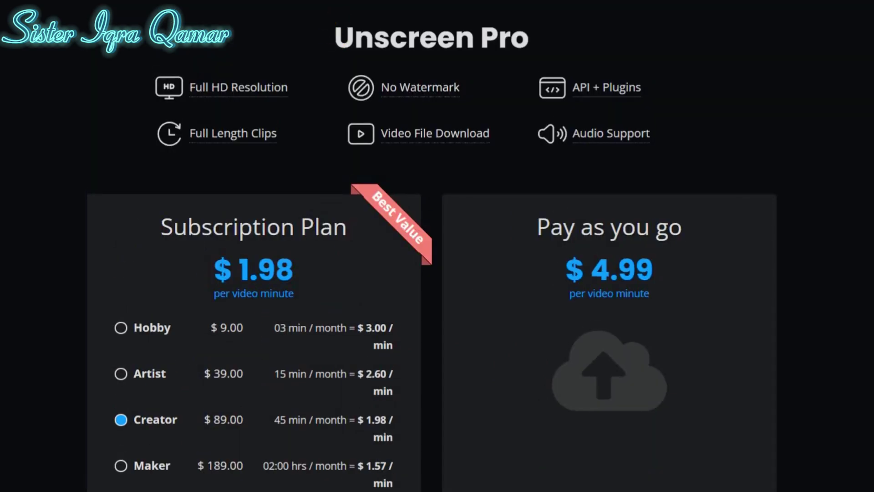